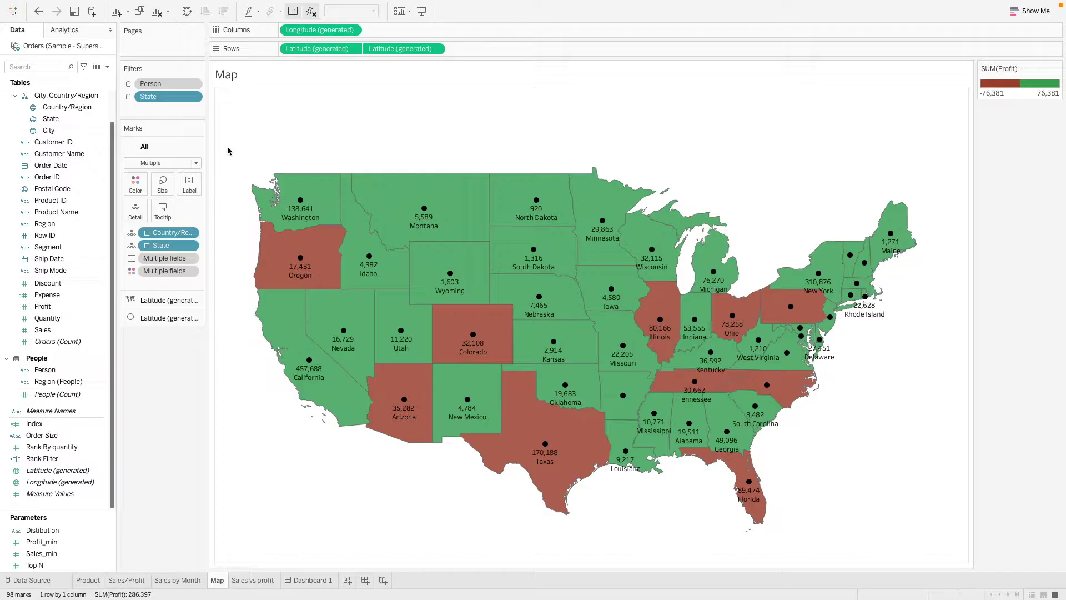
# - Marquee-select the western states and group them by State and Country/Region, apart from Other
pyautogui.moveTo(228, 145)
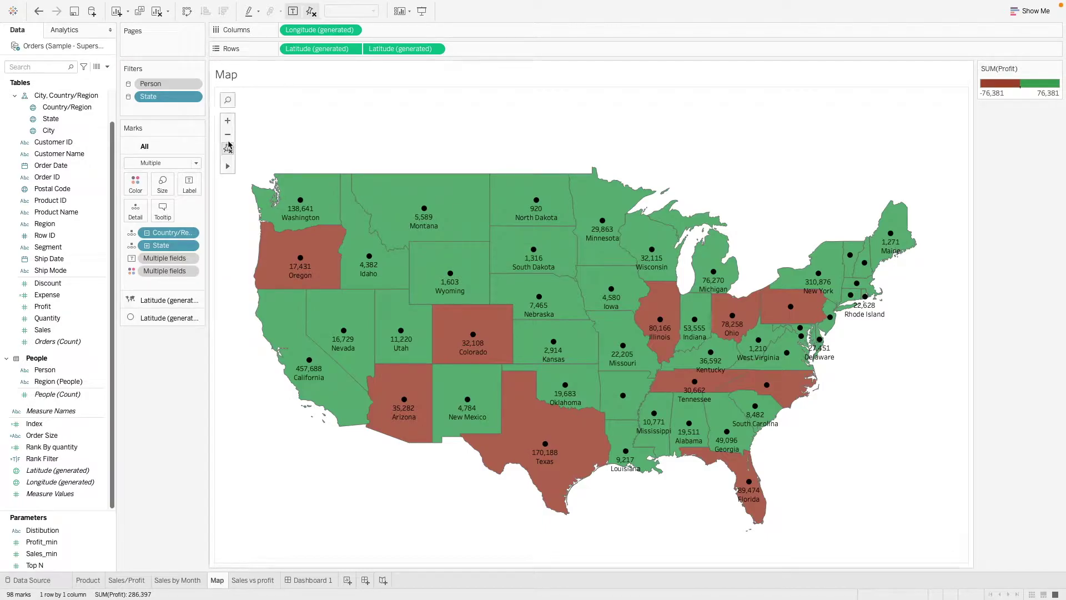
pyautogui.moveTo(229, 142); pyautogui.dragTo(458, 486)
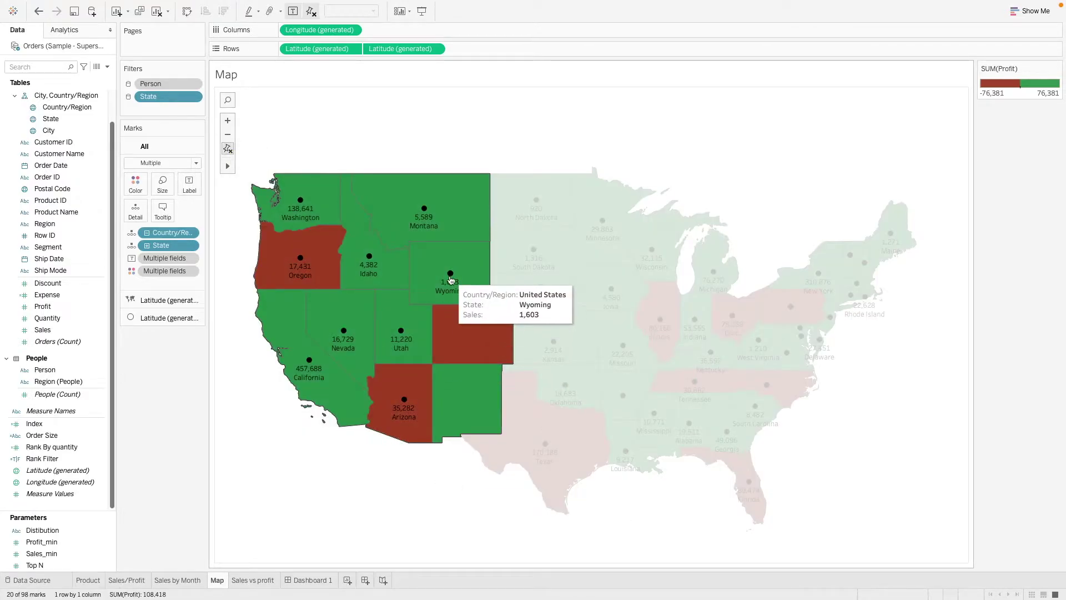
pyautogui.rightClick(450, 279)
pyautogui.moveTo(503, 426)
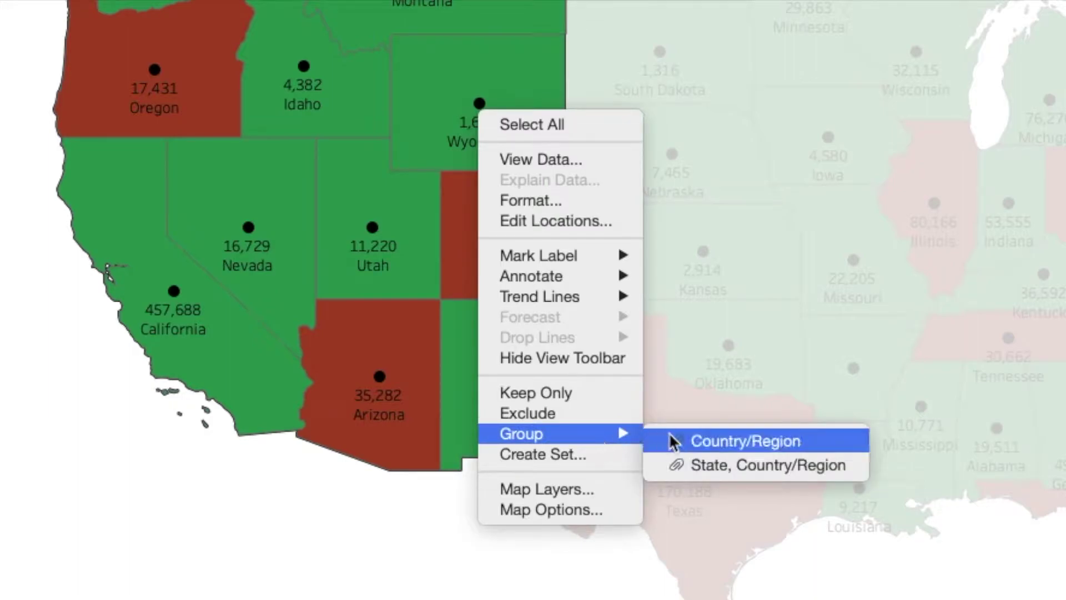
pyautogui.click(698, 464)
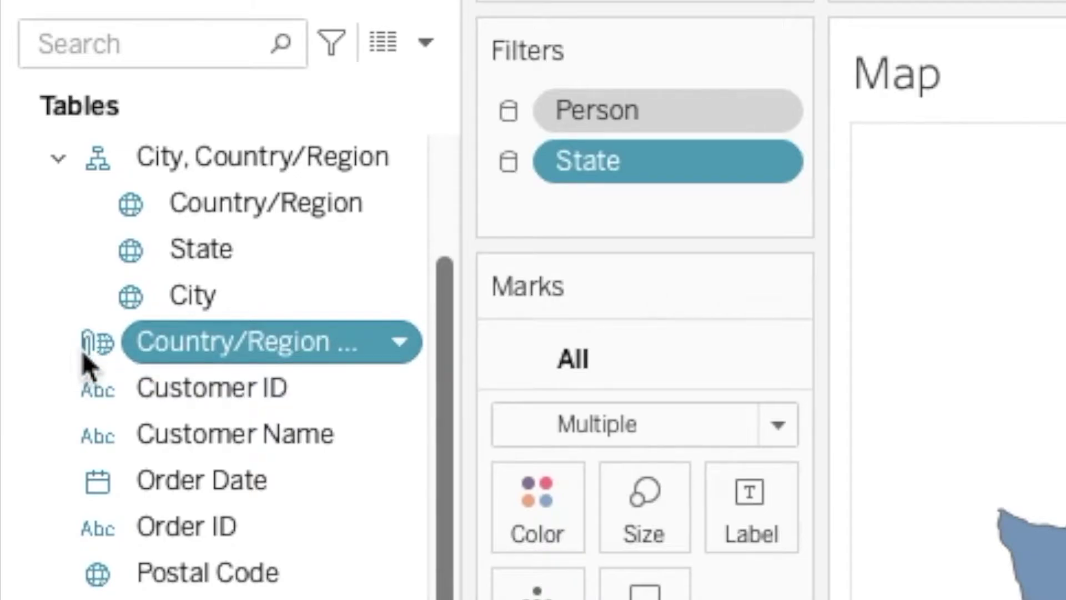
pyautogui.rightClick(169, 347)
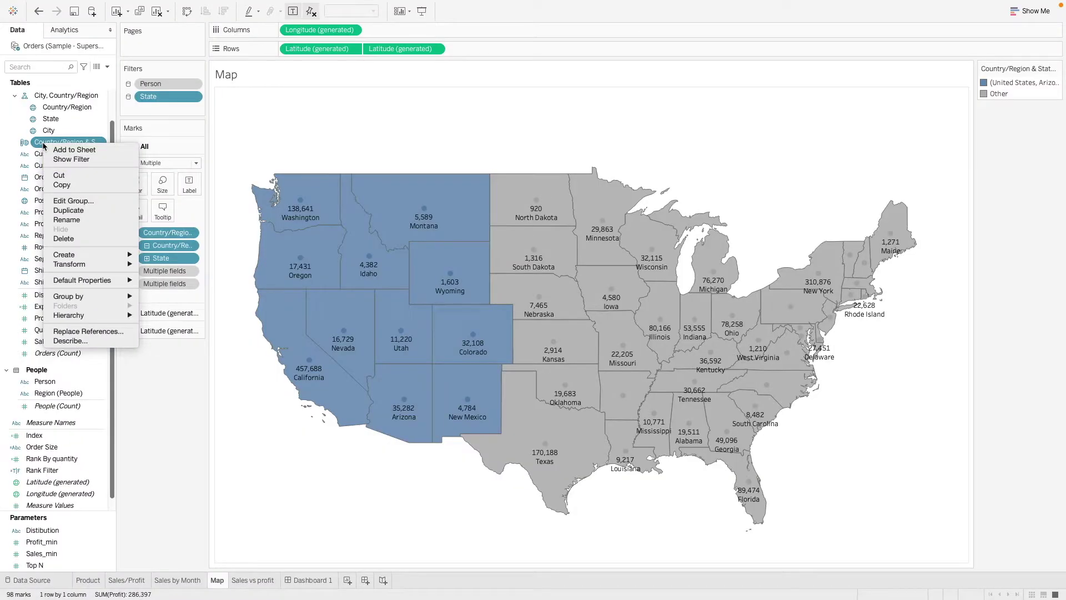
# - In the group editor, rename the first western-states group to 'West' and confirm
pyautogui.click(102, 201)
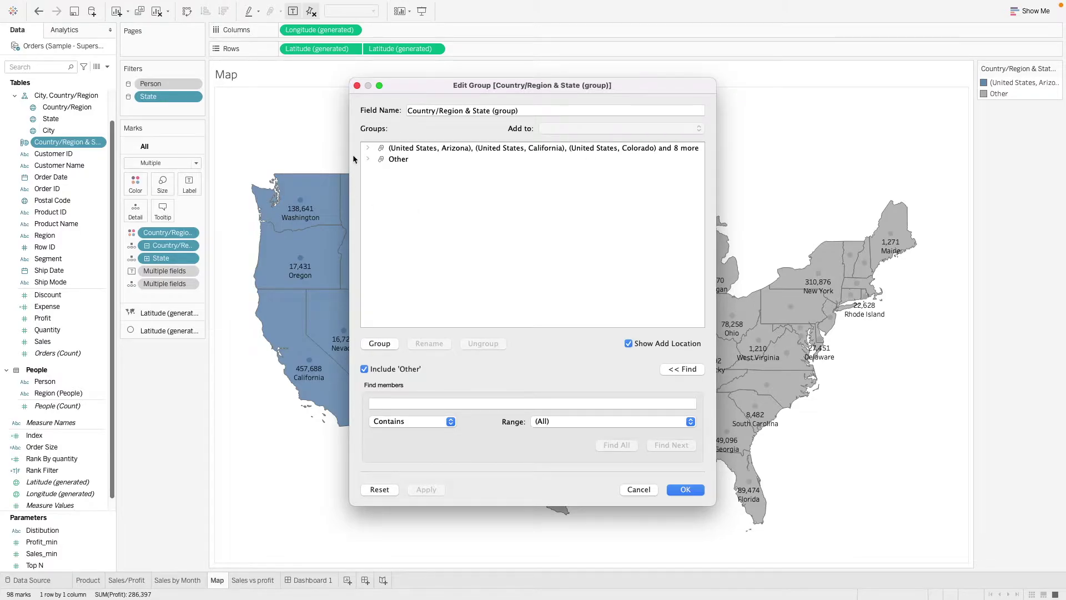
pyautogui.click(369, 148)
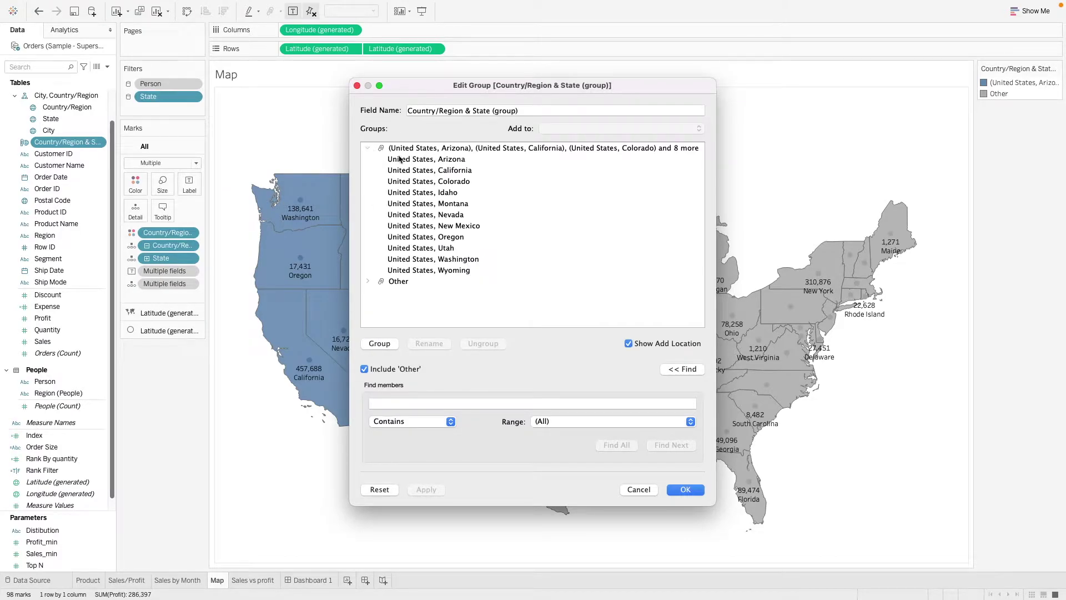
pyautogui.rightClick(444, 149)
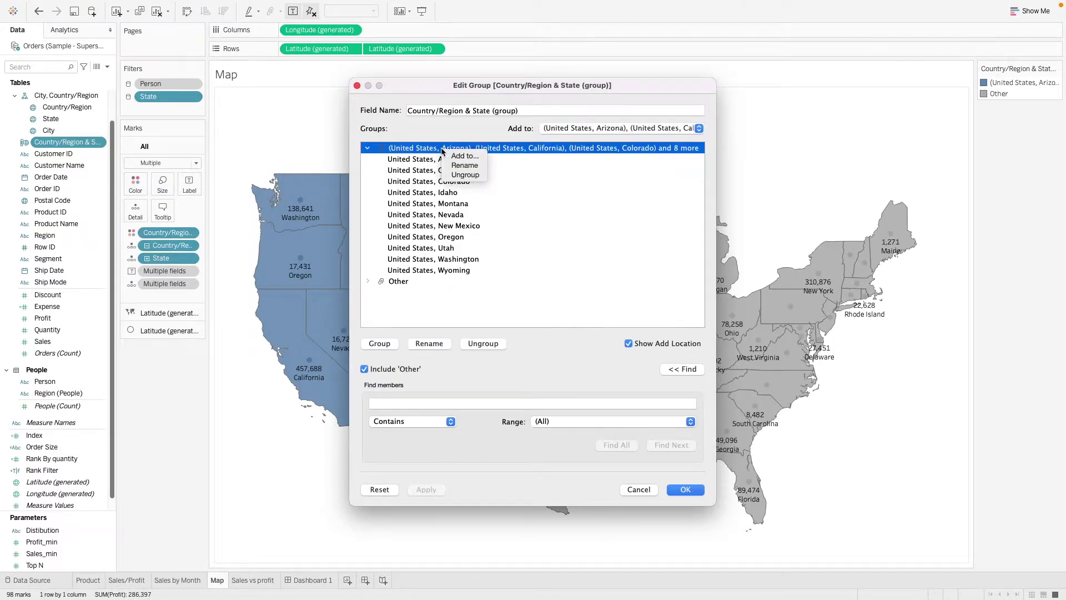
pyautogui.click(465, 166)
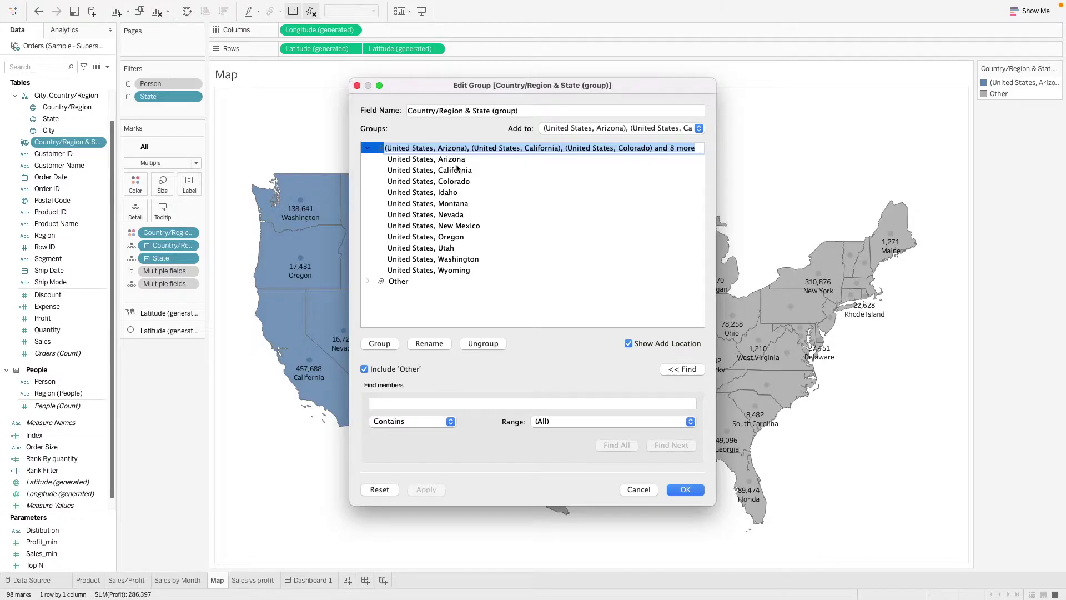
pyautogui.write('West')
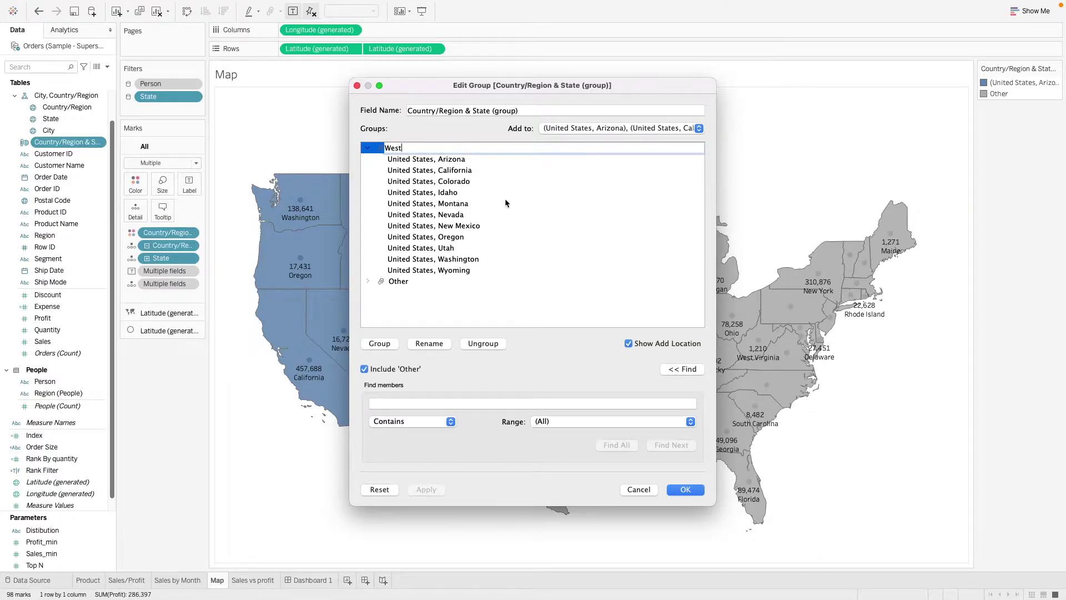
pyautogui.click(504, 201)
pyautogui.press('Return')
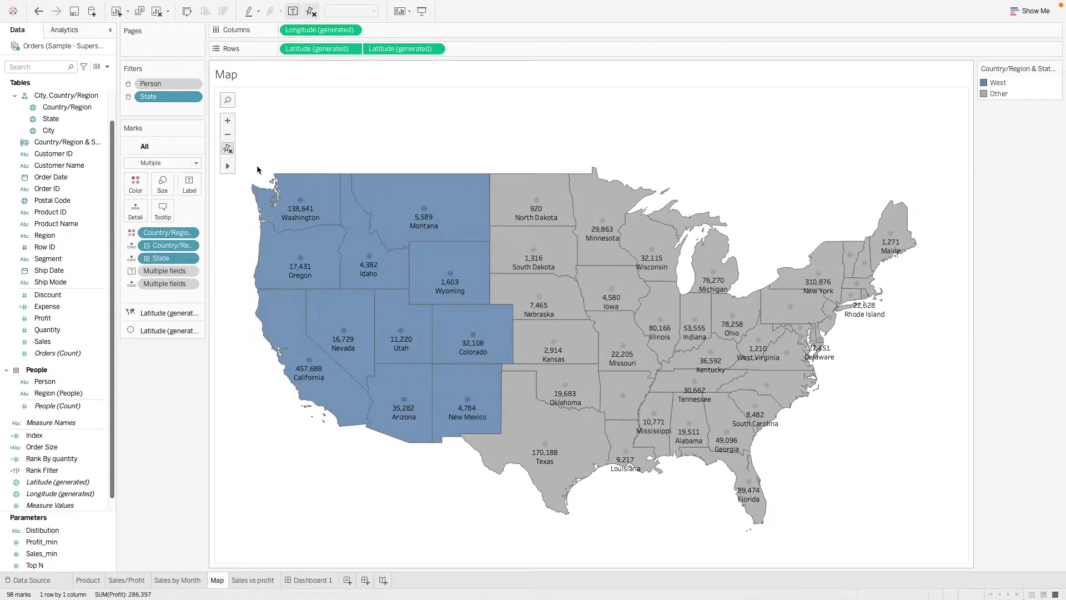
# - Undo the last change, then group the central band of states together
pyautogui.hotkey('ctrl', 'z')
pyautogui.moveTo(619, 472); pyautogui.dragTo(557, 149)
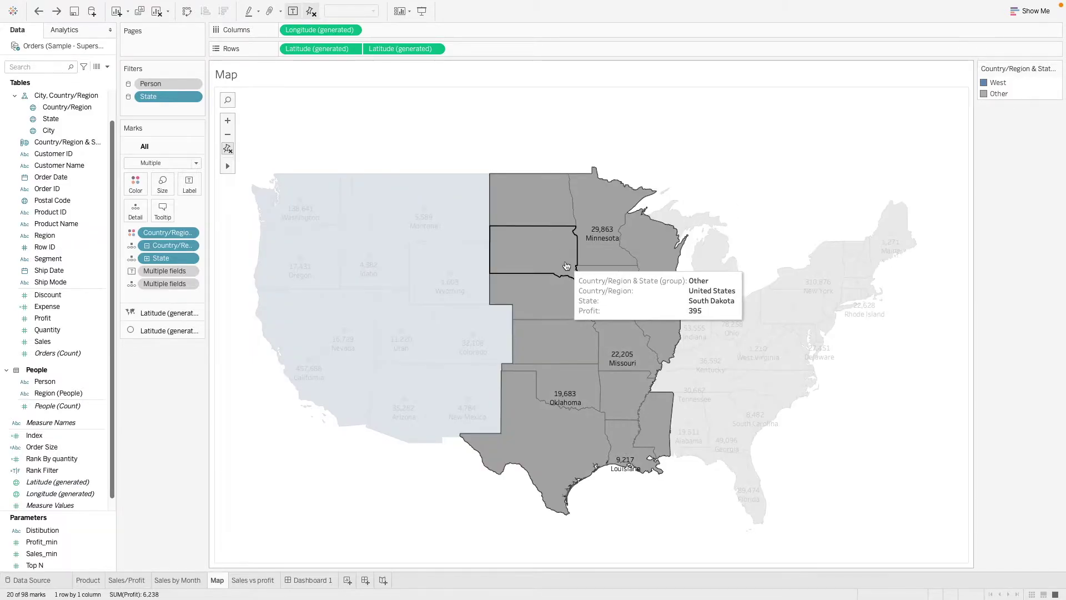
pyautogui.rightClick(567, 266)
pyautogui.click(597, 416)
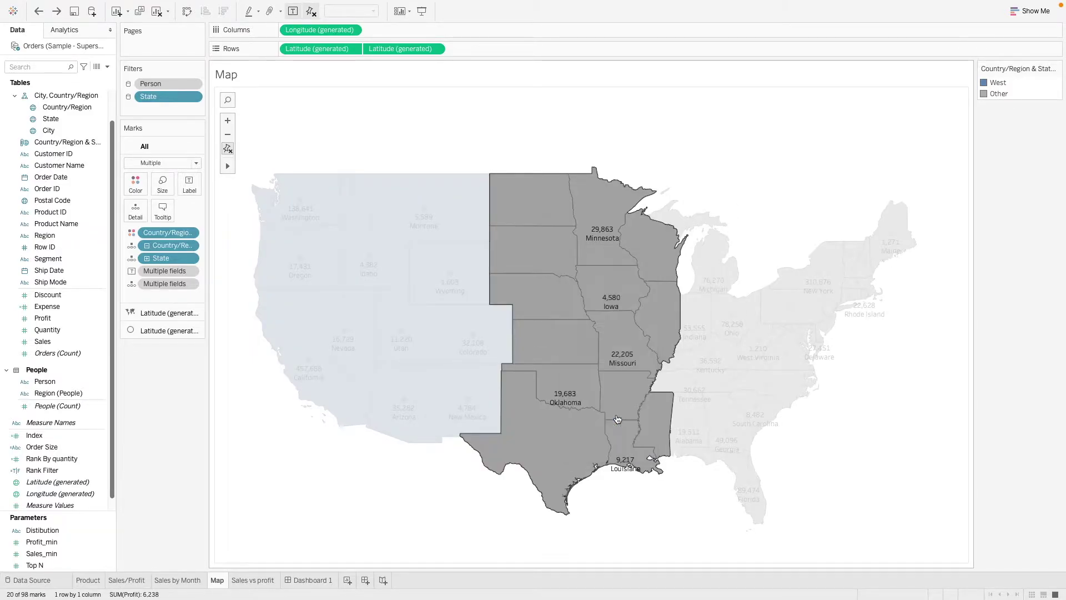
# - Clear the selection and group the north-eastern states as another region
pyautogui.click(658, 509)
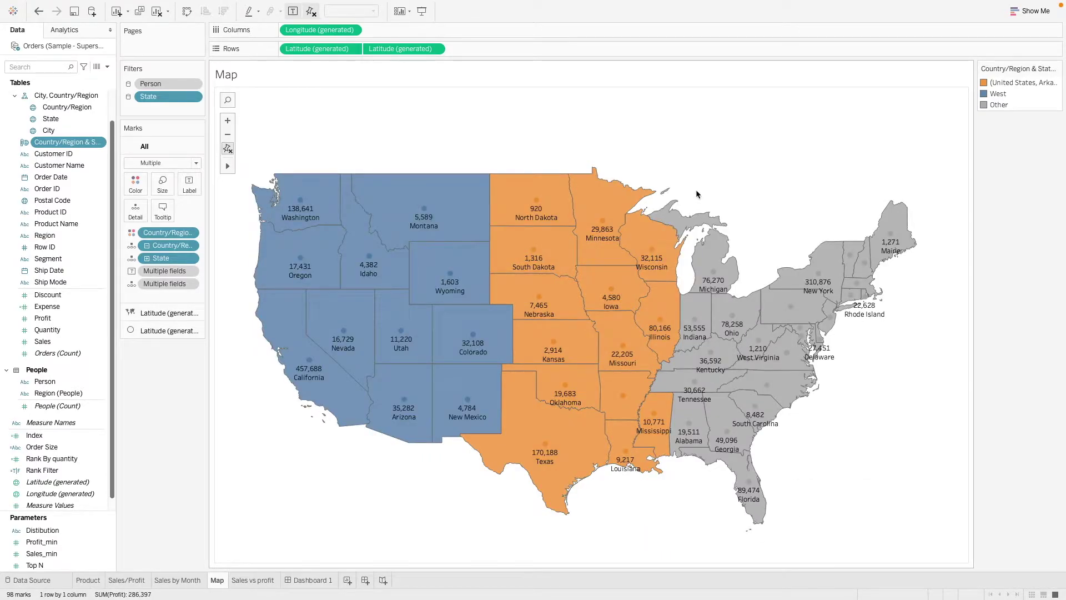
pyautogui.moveTo(697, 190); pyautogui.dragTo(917, 337)
pyautogui.rightClick(784, 323)
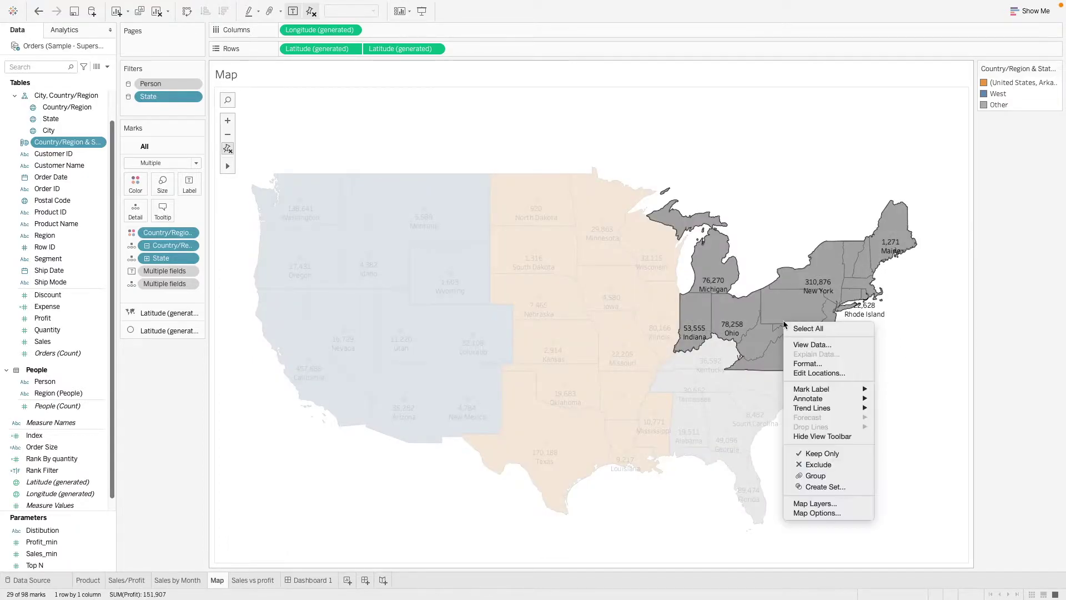
pyautogui.click(843, 474)
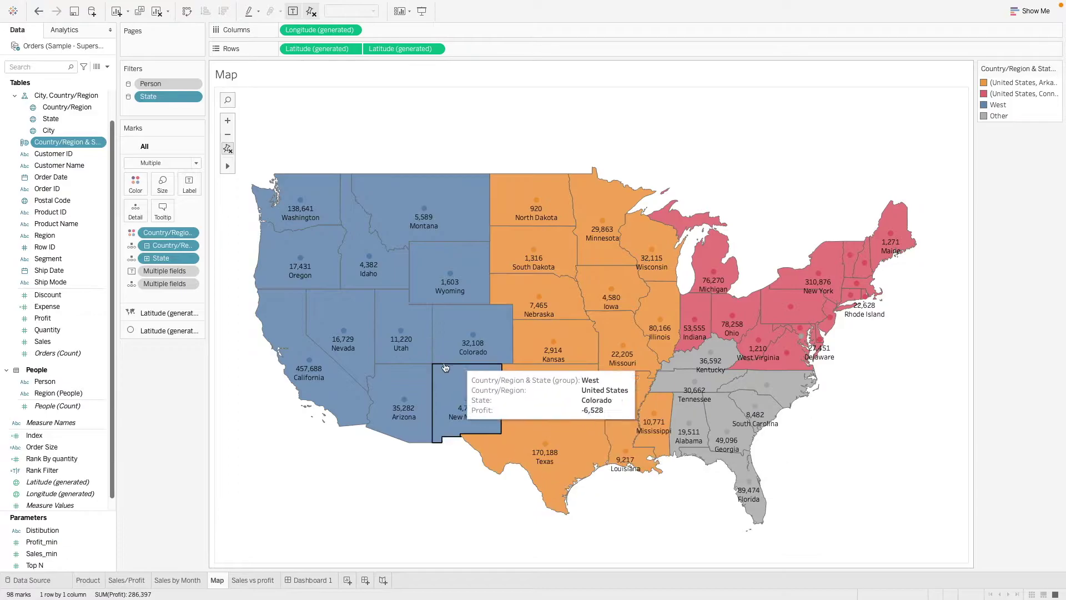
pyautogui.rightClick(45, 146)
# - In the group editor, rename the central states group to 'Central'
pyautogui.click(95, 201)
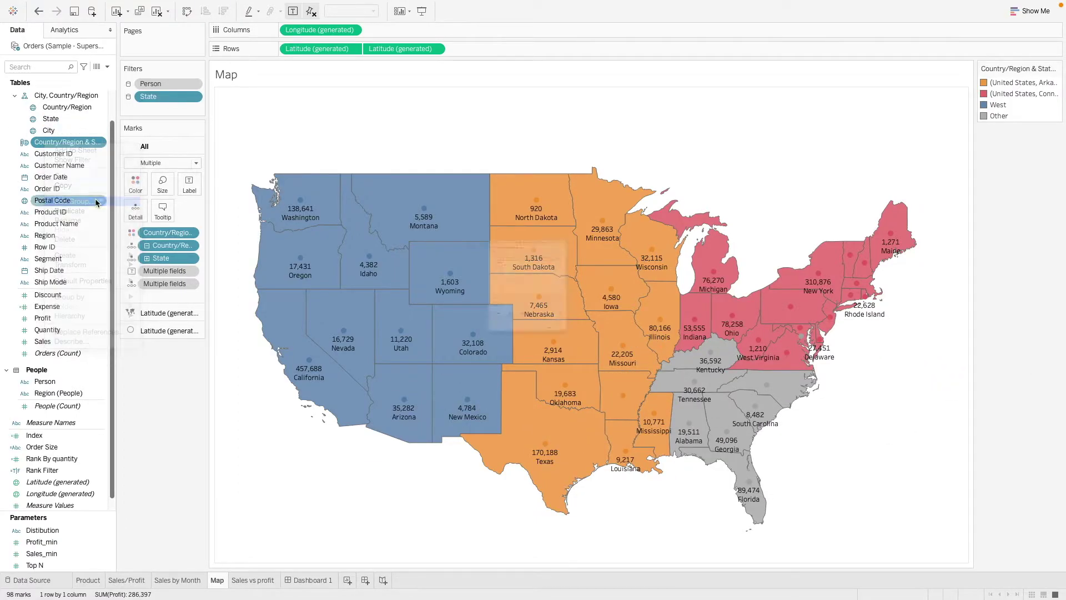
pyautogui.rightClick(449, 162)
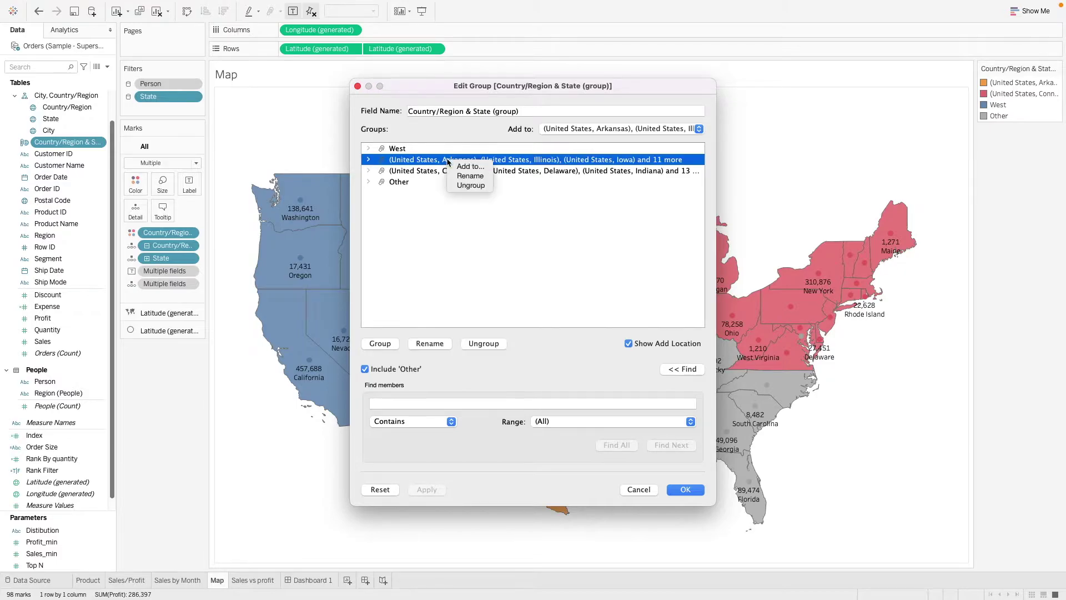
pyautogui.click(456, 177)
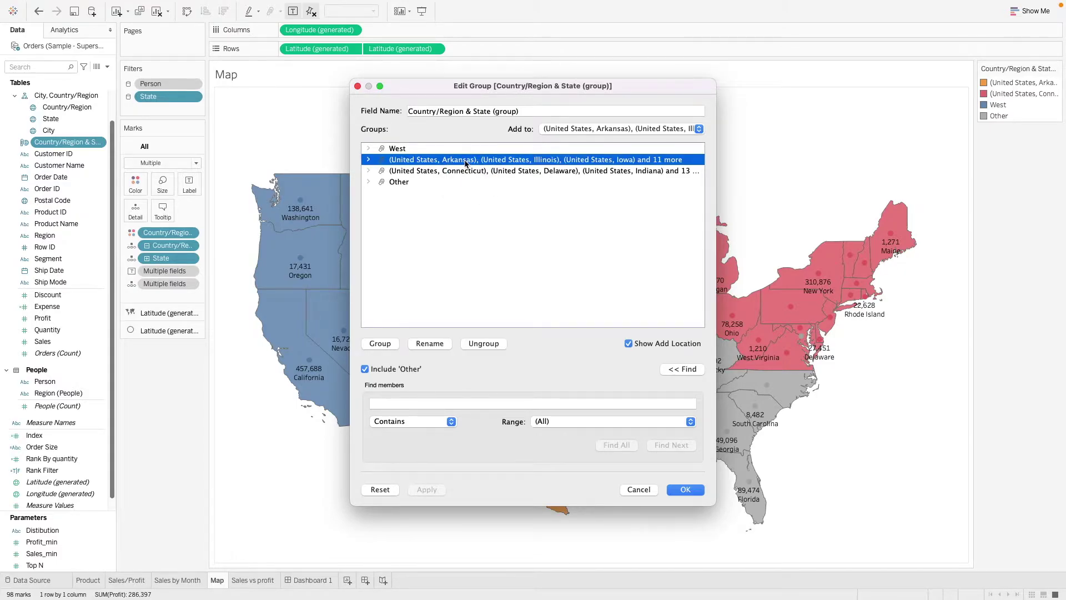
pyautogui.moveTo(533, 86); pyautogui.dragTo(492, 90)
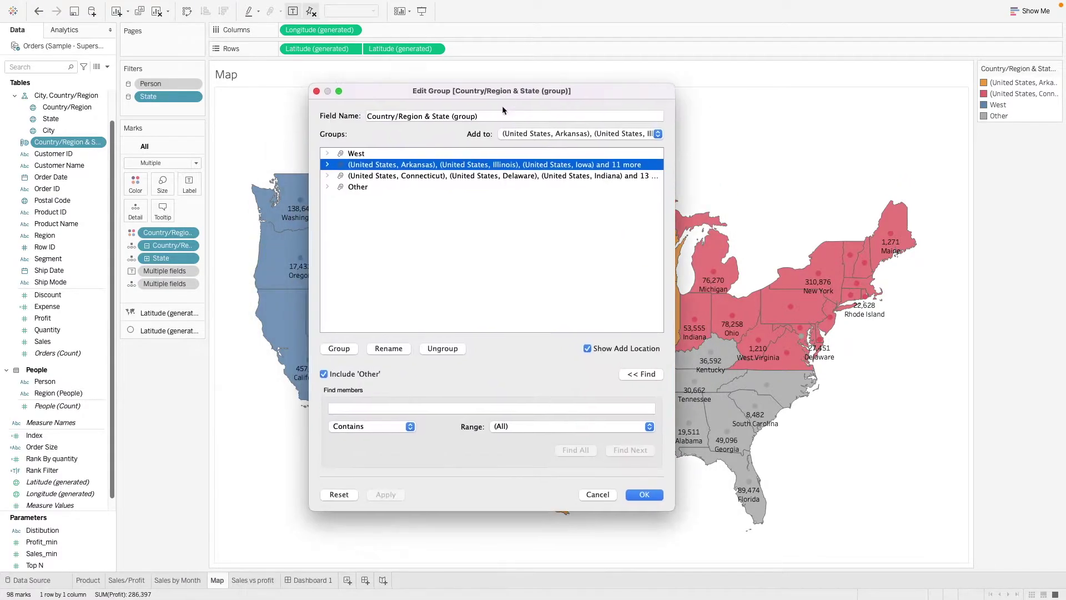
pyautogui.rightClick(481, 164)
pyautogui.click(497, 179)
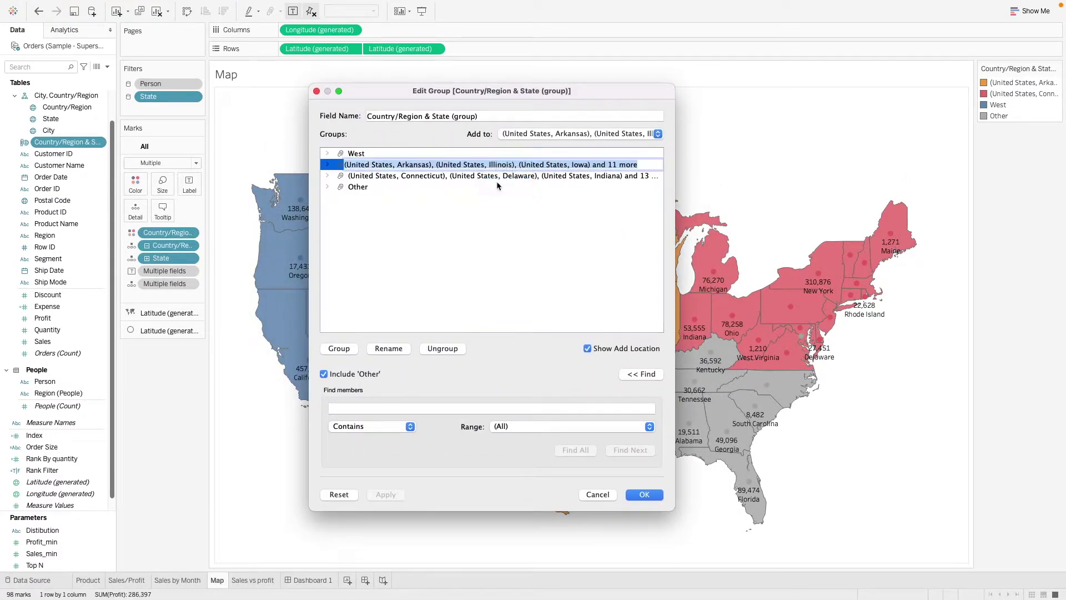
pyautogui.write('CEntra')
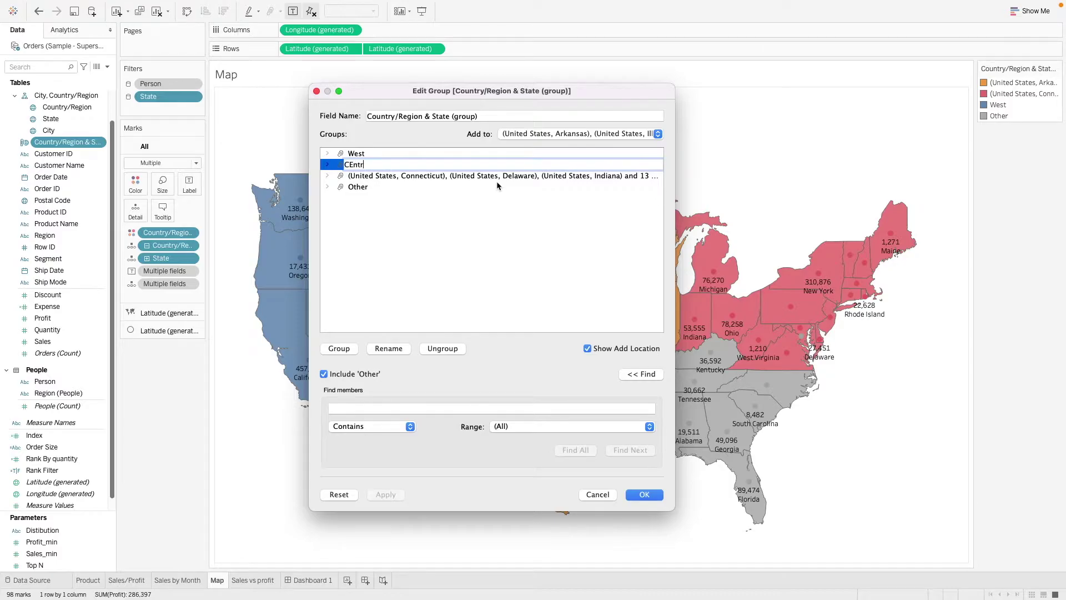
pyautogui.press('BackSpace')
pyautogui.press('BackSpace')
pyautogui.press('BackSpace')
pyautogui.press('BackSpace')
pyautogui.press('BackSpace')
pyautogui.write('entral')
pyautogui.press('Return')
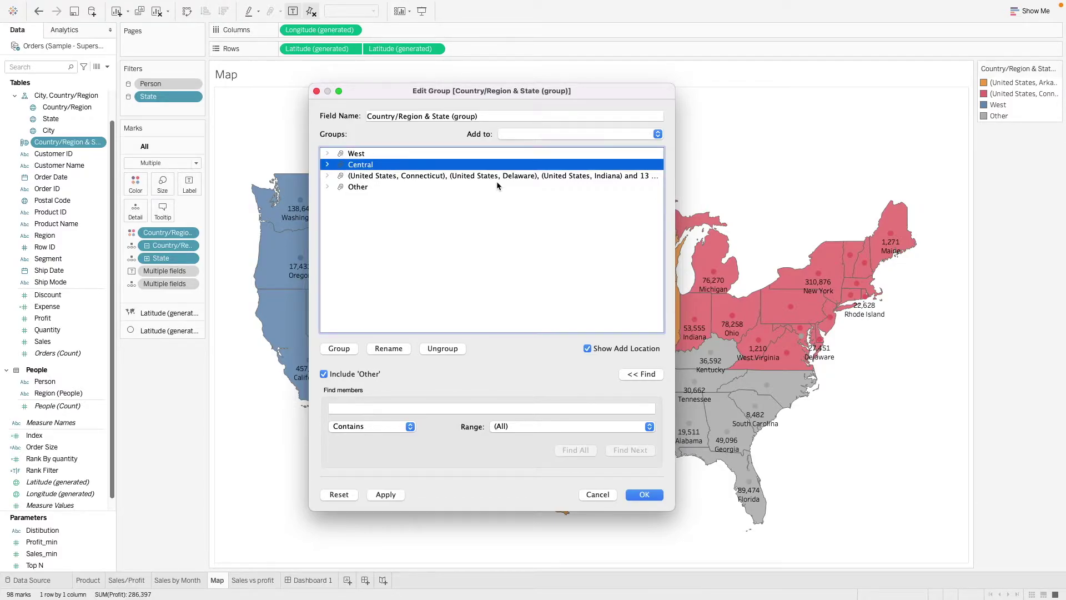
# - Rename the remaining groups to 'North' and 'South' and apply the changes
pyautogui.click(504, 177)
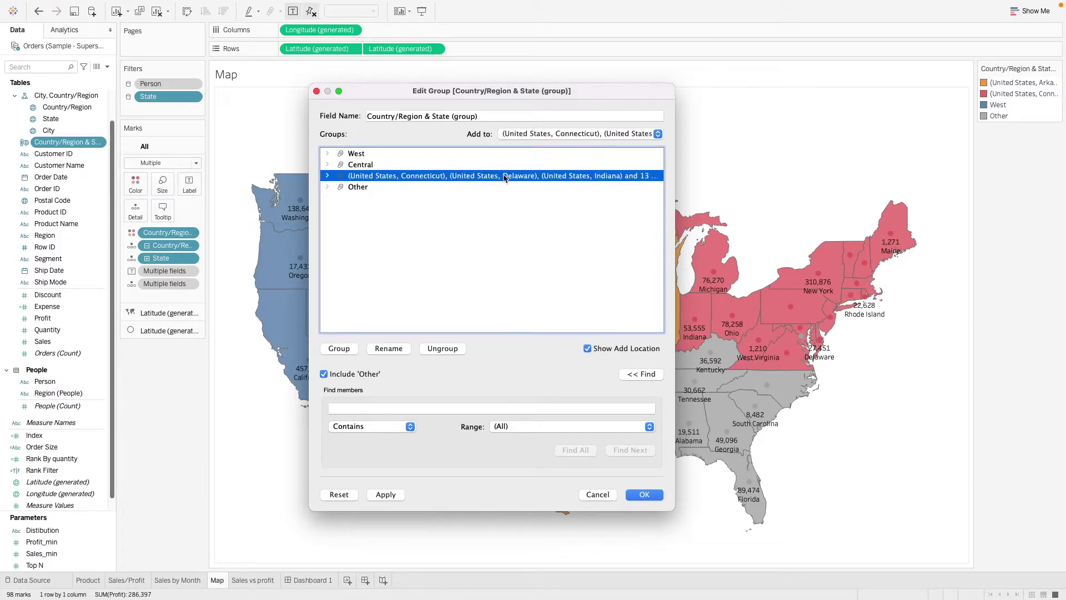
pyautogui.rightClick(505, 178)
pyautogui.click(517, 184)
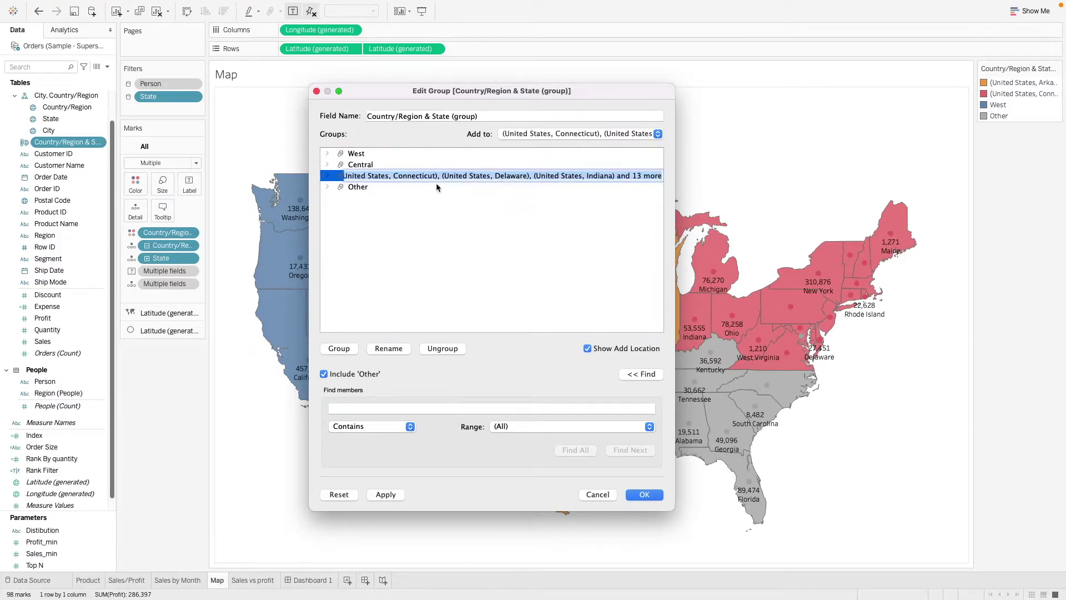
pyautogui.write('North')
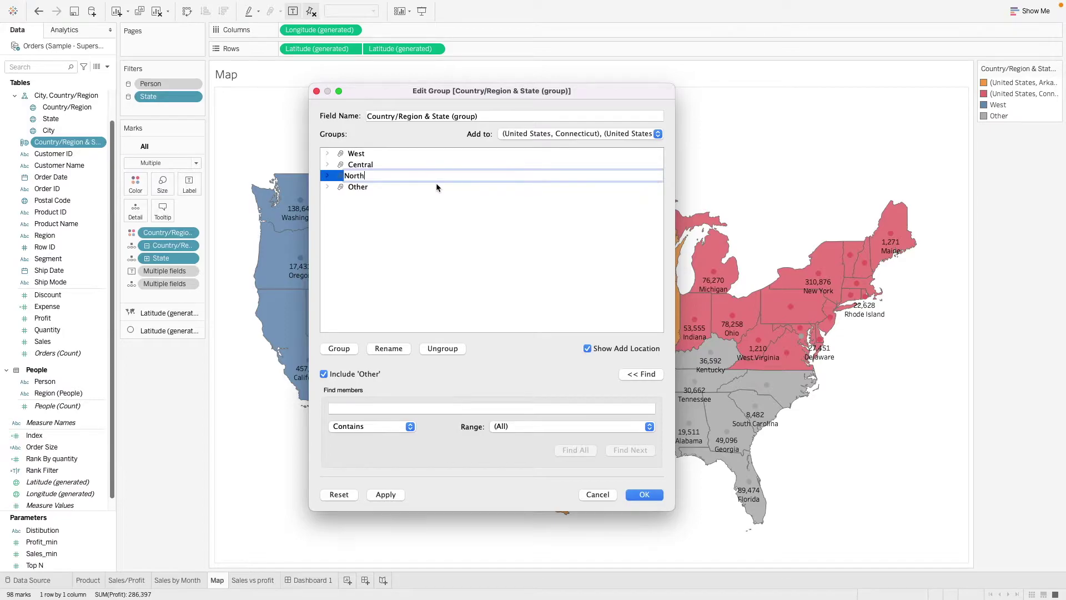
pyautogui.press('Return')
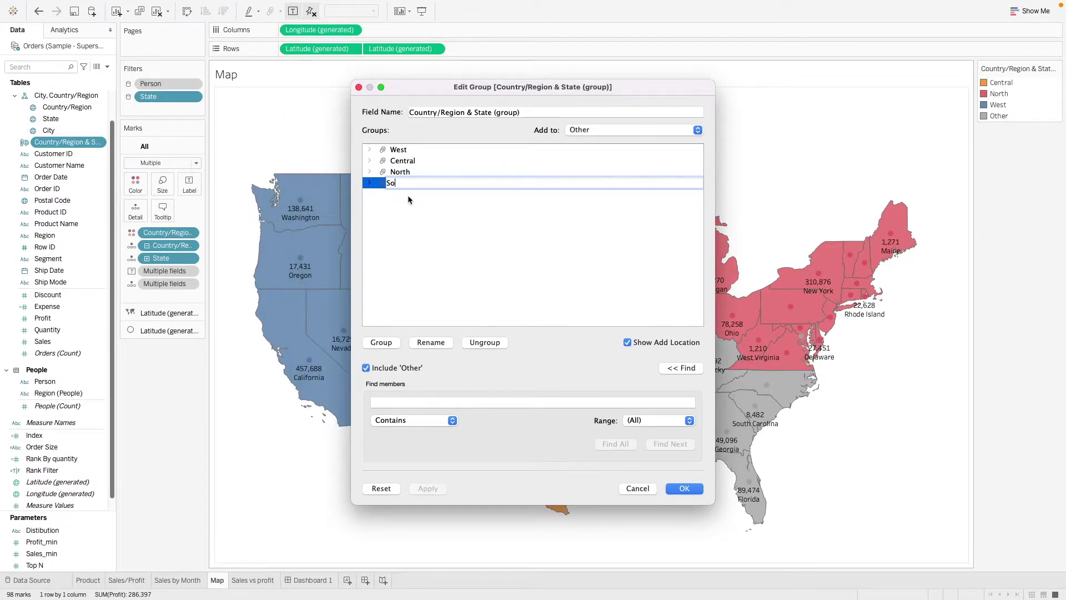
pyautogui.write('South')
pyautogui.press('Return')
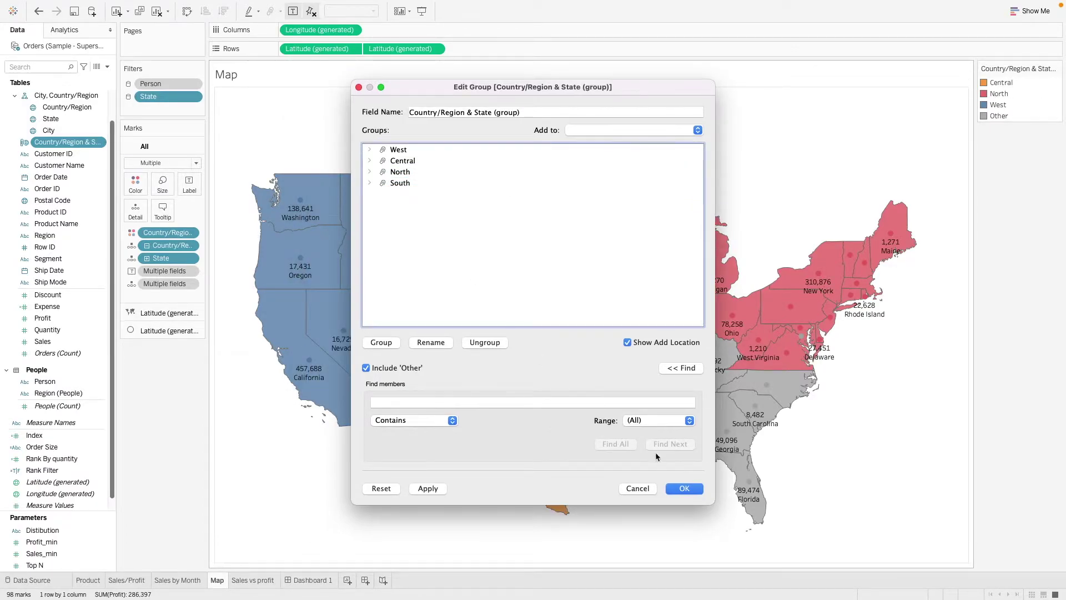
pyautogui.click(685, 487)
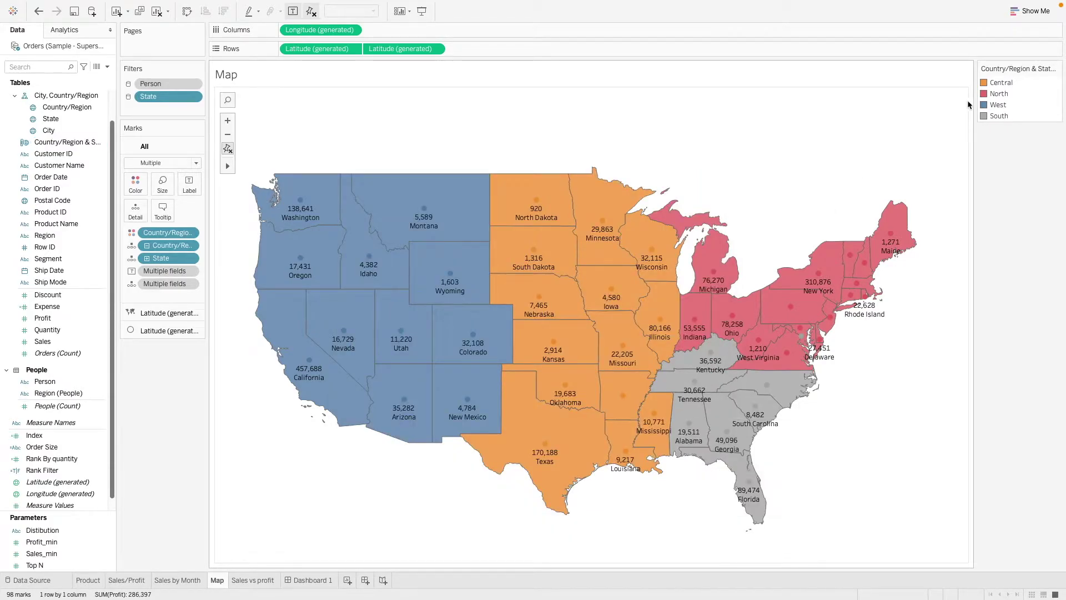
# - Highlight Central, North, West and South in turn via the legend, clear it, and add a blank worksheet
pyautogui.click(999, 85)
pyautogui.click(998, 93)
pyautogui.click(998, 105)
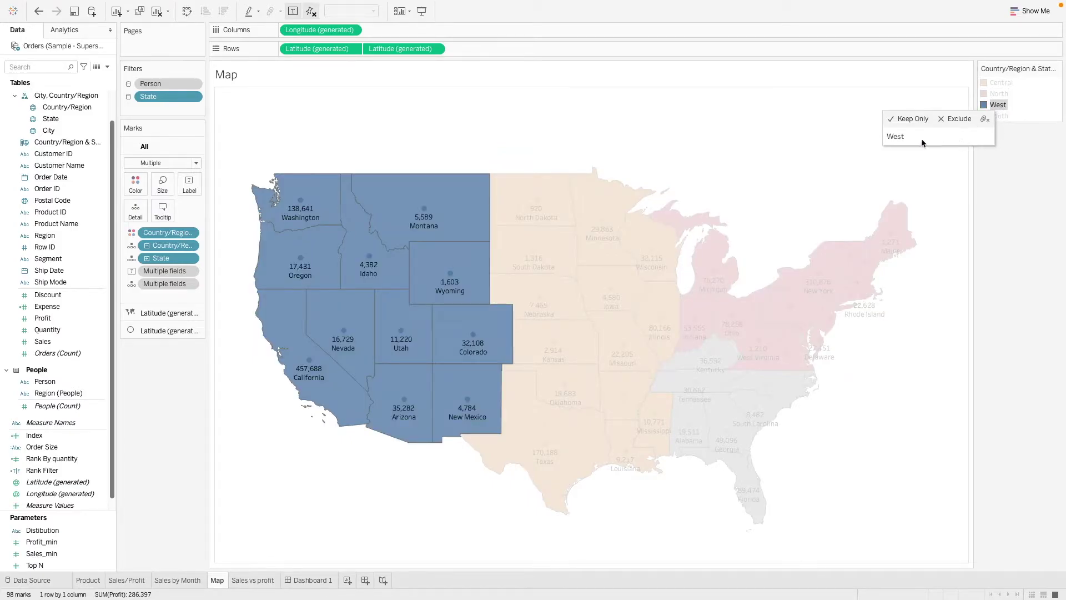
pyautogui.click(691, 130)
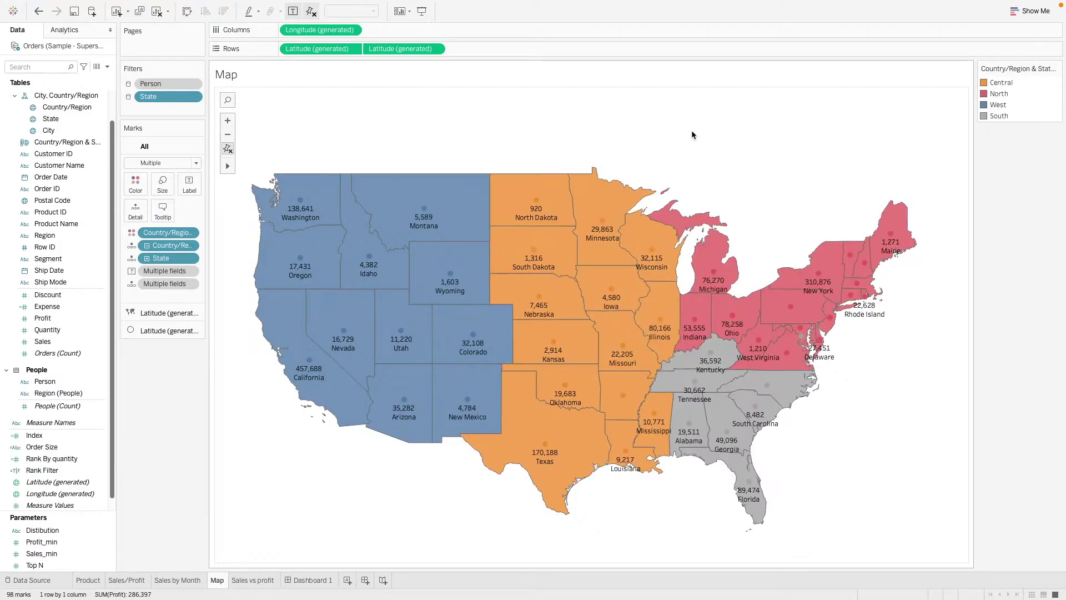
pyautogui.click(1002, 83)
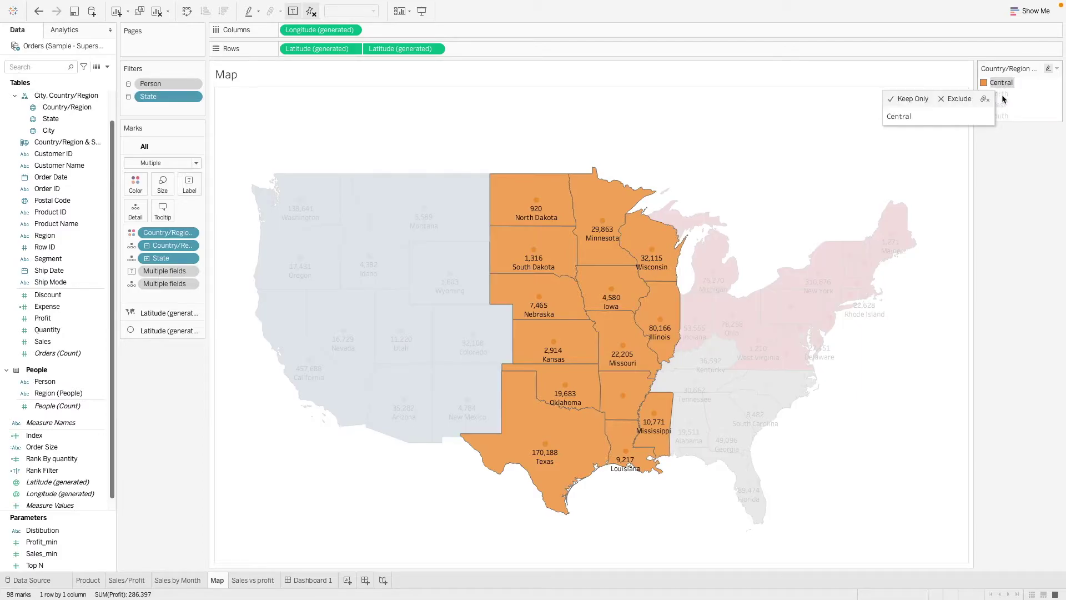
pyautogui.click(1001, 94)
pyautogui.click(1002, 105)
pyautogui.click(1001, 115)
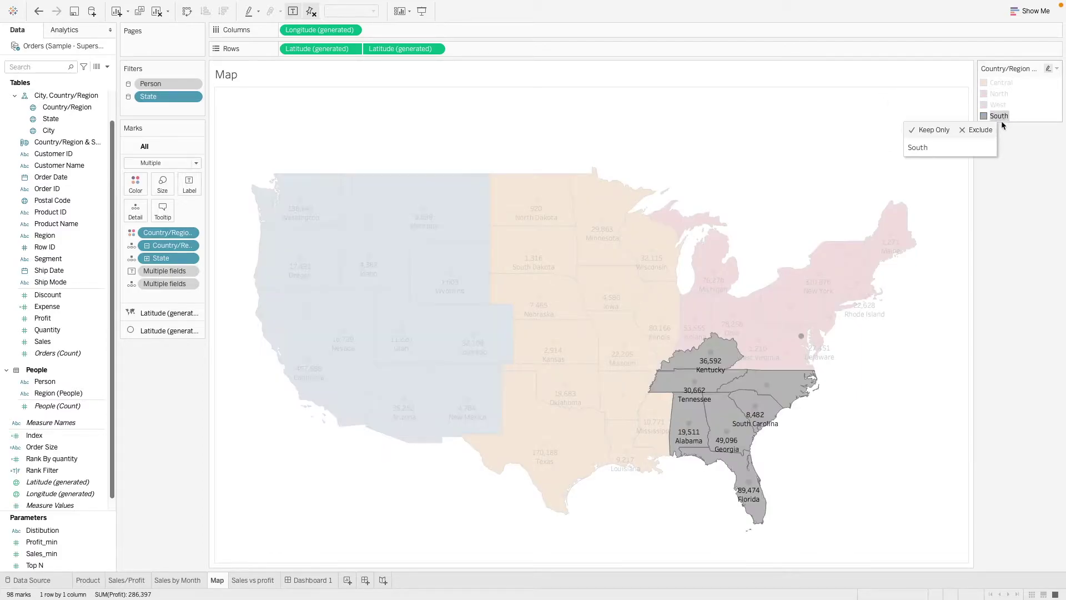
pyautogui.click(915, 299)
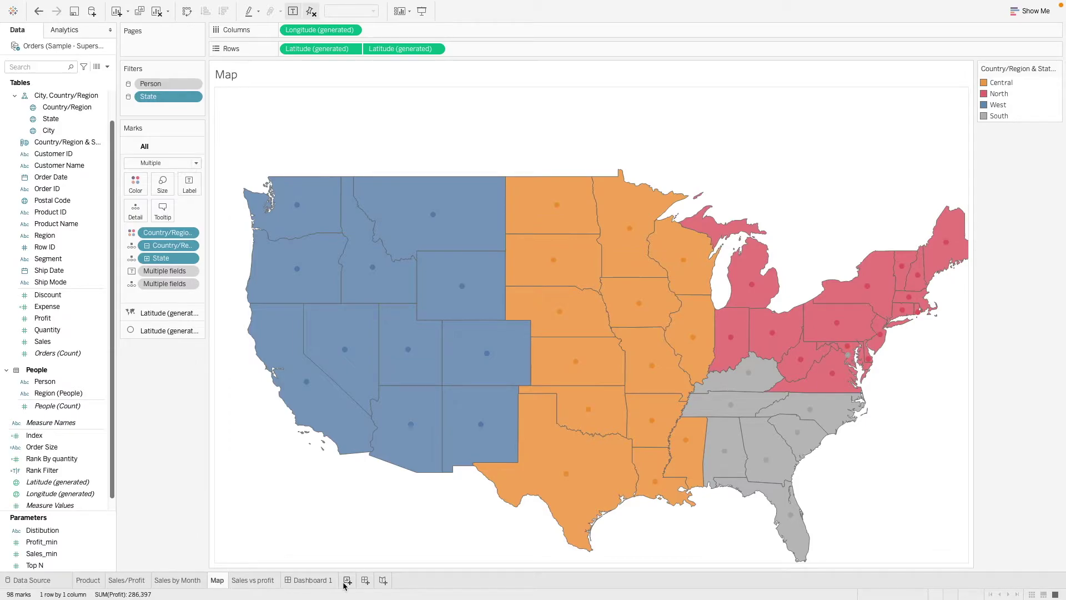
pyautogui.click(348, 580)
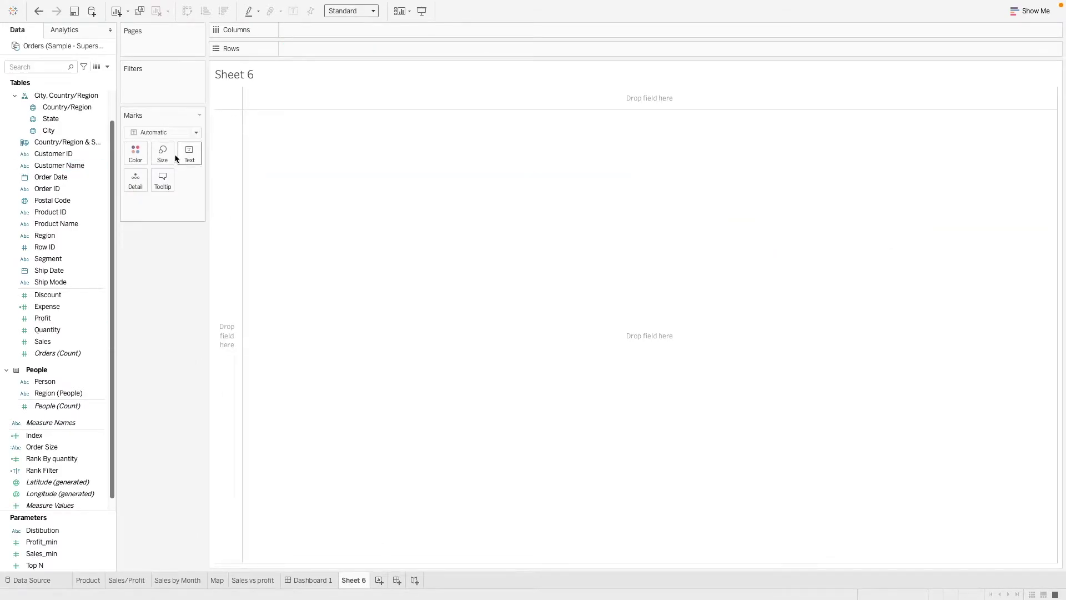
# - On Sheet 6, put Country/Region & State and State on Rows, then return to the Map sheet
pyautogui.moveTo(79, 143); pyautogui.dragTo(367, 52)
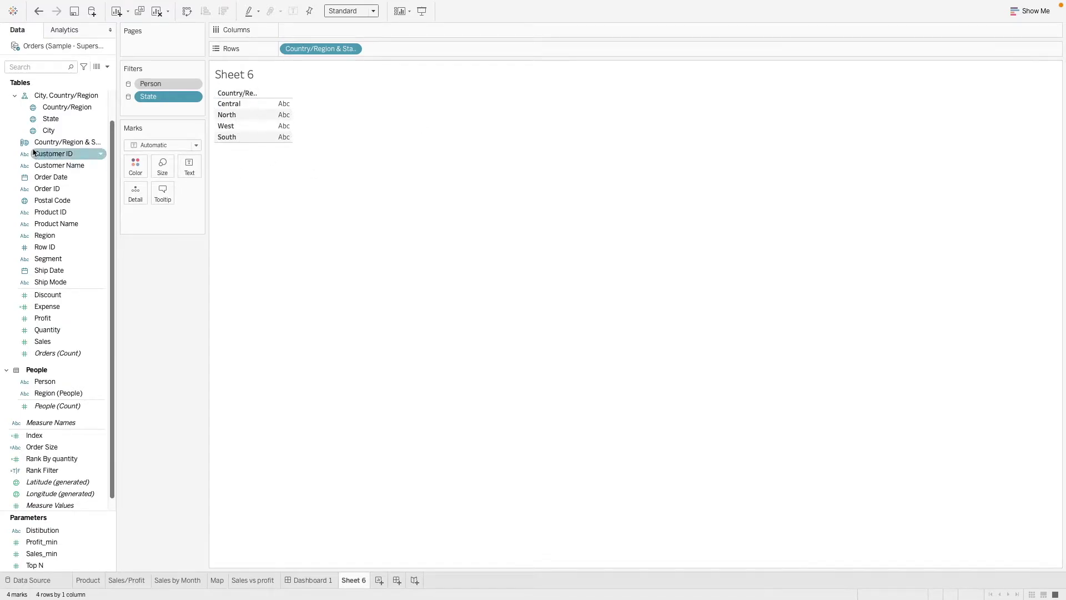
pyautogui.moveTo(50, 118); pyautogui.dragTo(269, 121)
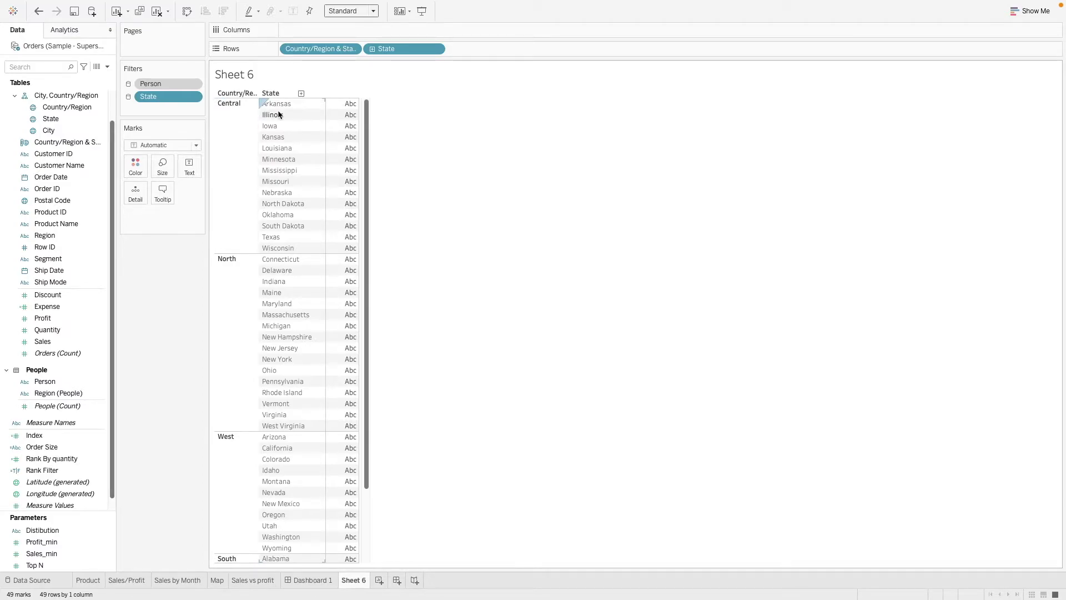
pyautogui.hotkey('ctrl', 'shift', 'Tab')
pyautogui.hotkey('ctrl', 'shift', 'Tab')
pyautogui.hotkey('ctrl', 'shift', 'Tab')
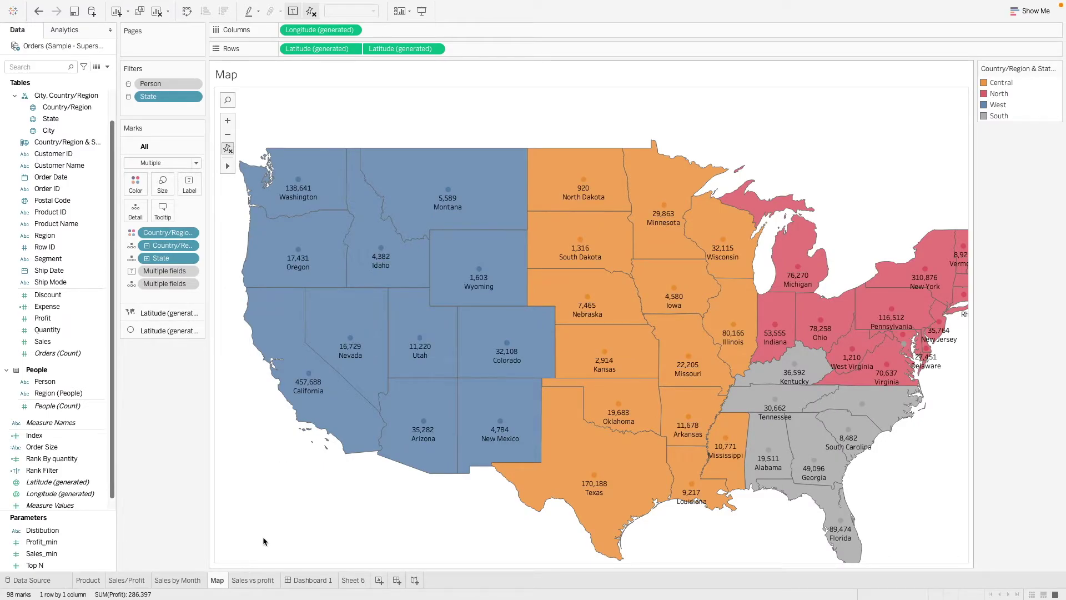
# - Show the Sales vs profit scatter with all marks at full strength and inspect the Profit_min and Sales_min lines at 1,000
pyautogui.click(243, 580)
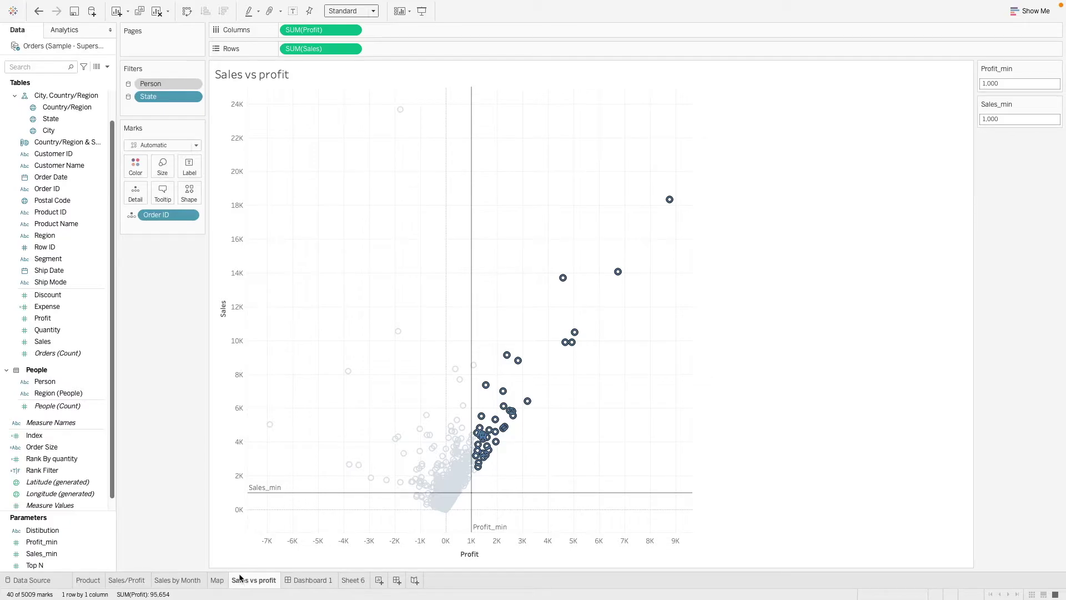
pyautogui.click(273, 451)
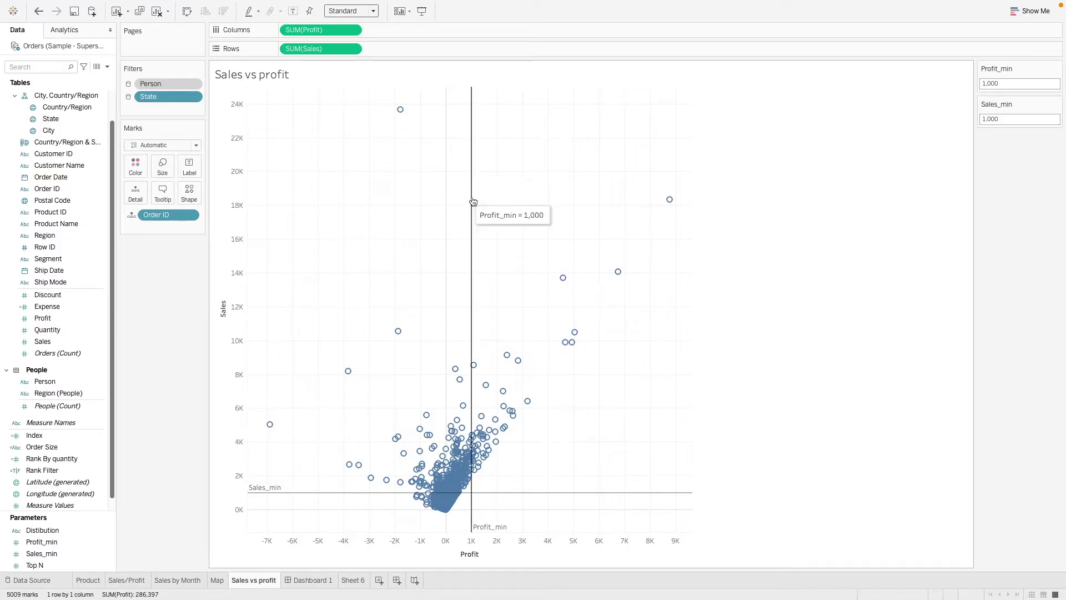
pyautogui.moveTo(655, 497)
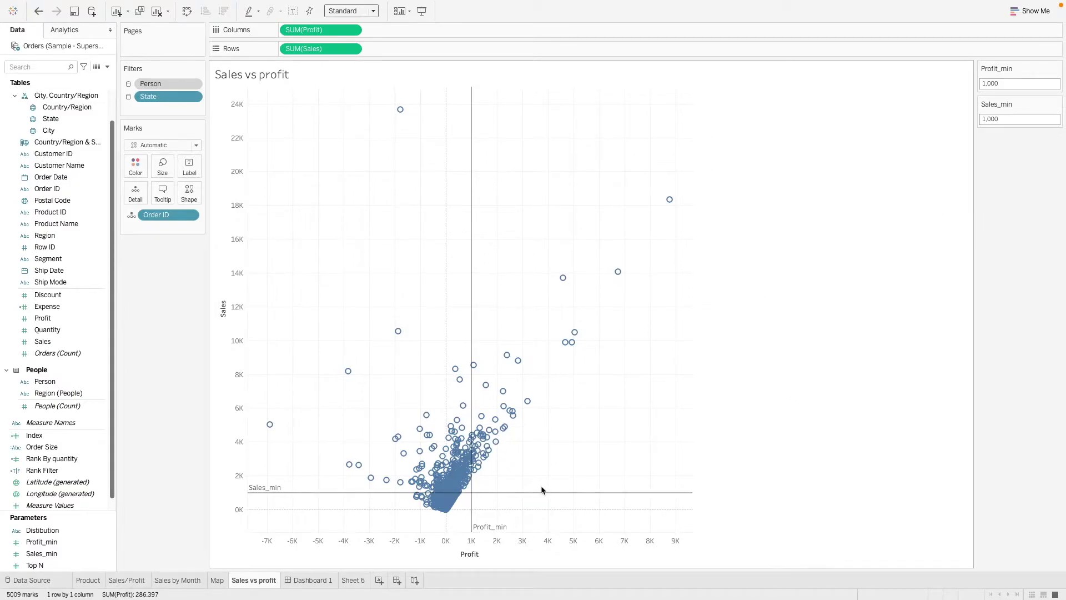
pyautogui.moveTo(582, 335)
# - Save the 57 upper-right orders as a set named 'MinSalesProfit', then clear the selection
pyautogui.moveTo(678, 182); pyautogui.dragTo(475, 492)
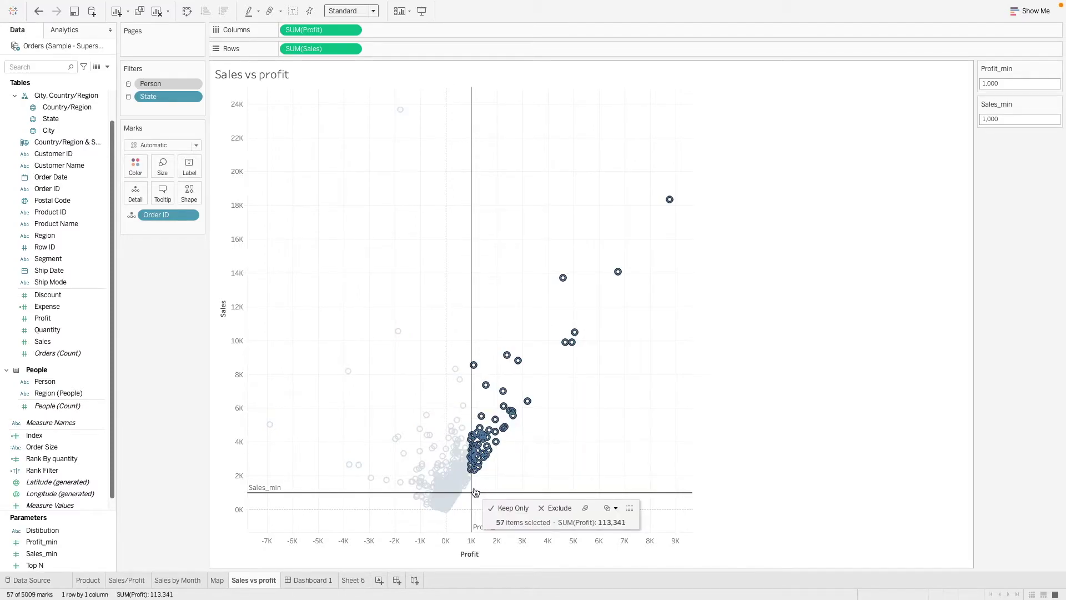
pyautogui.rightClick(511, 421)
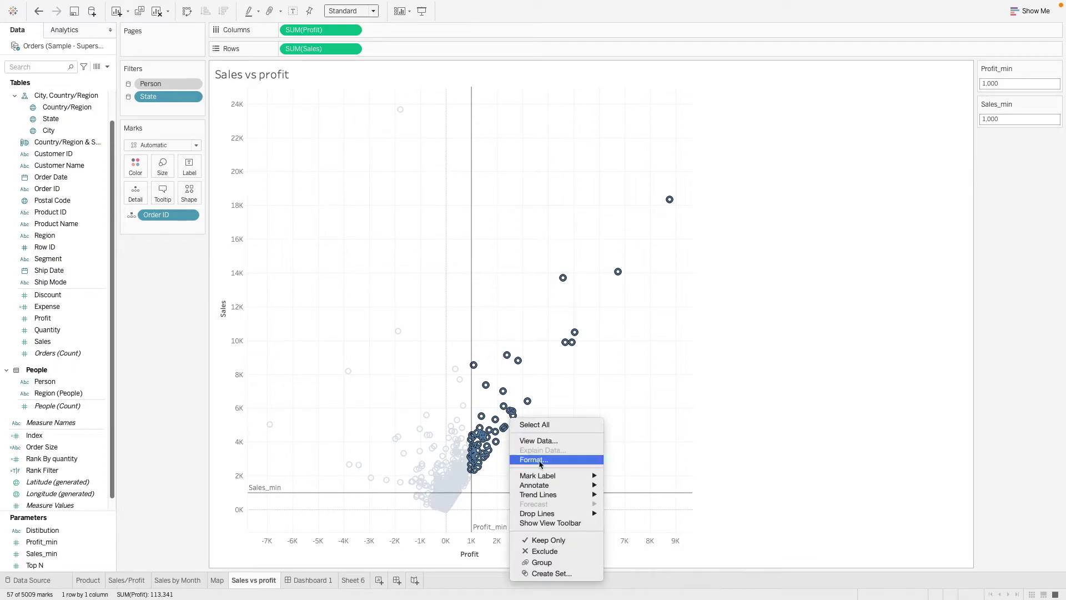
pyautogui.click(564, 574)
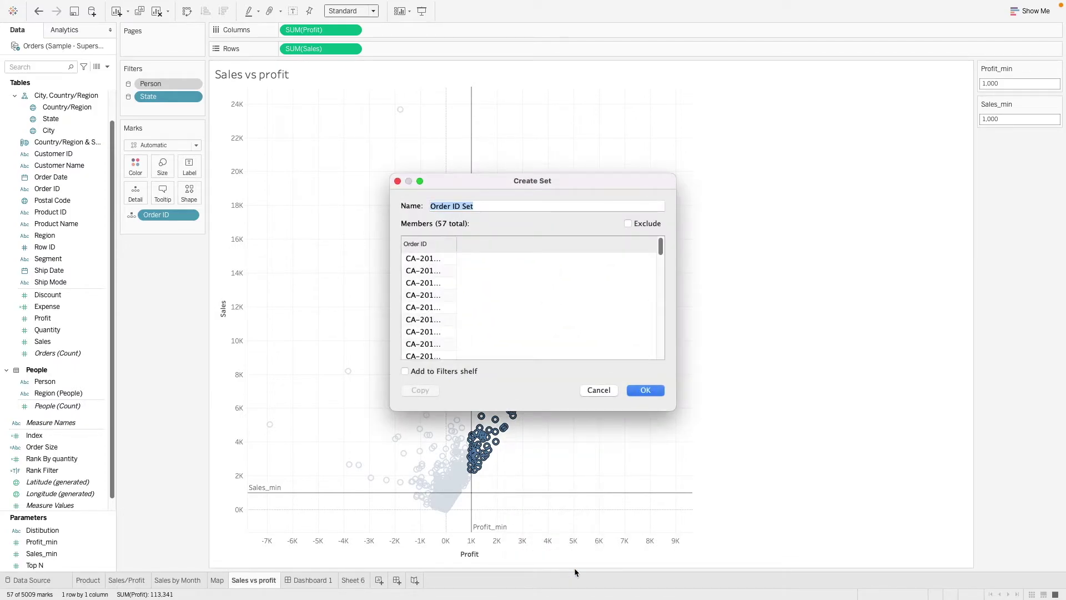
pyautogui.write('Mion')
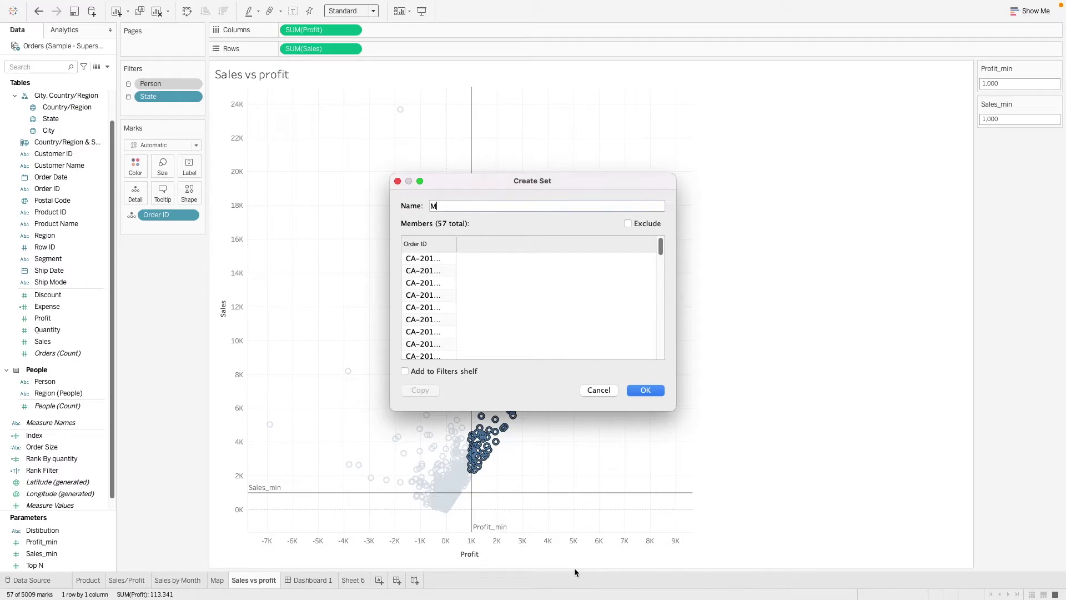
pyautogui.press('BackSpace')
pyautogui.press('BackSpace')
pyautogui.write('nSalesProfity')
pyautogui.press('BackSpace')
pyautogui.click(646, 391)
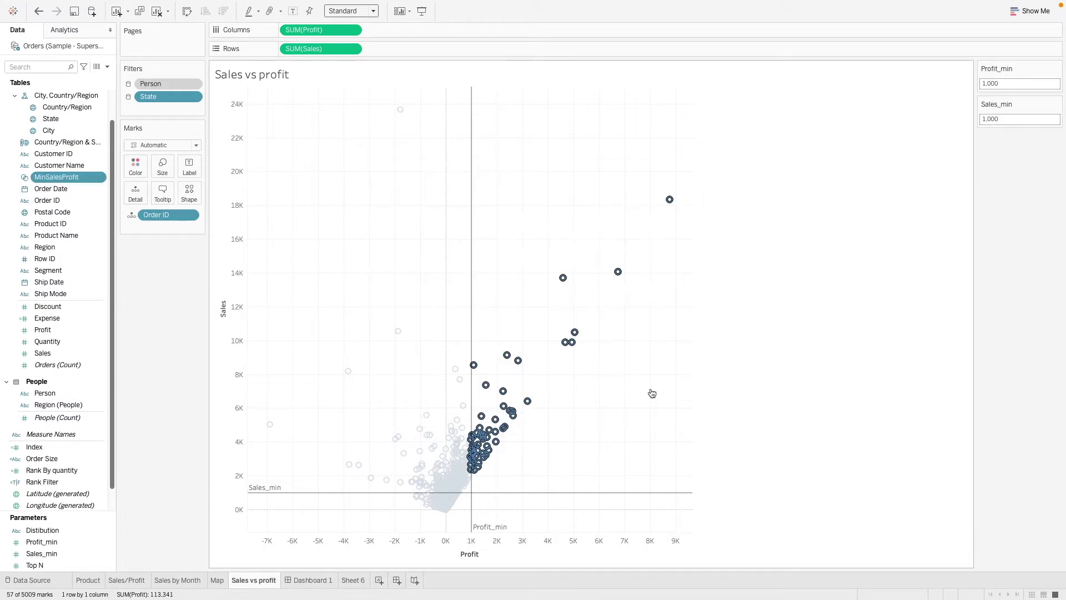
pyautogui.click(771, 398)
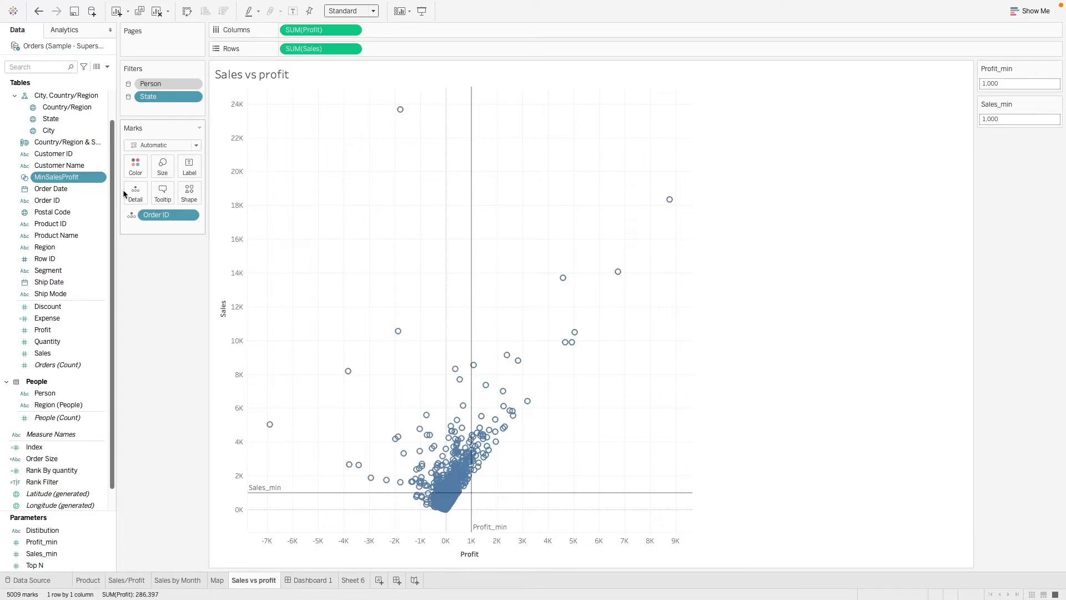
# - Put MinSalesProfit on Color so set members show blue and the other orders grey
pyautogui.moveTo(56, 177); pyautogui.dragTo(136, 176)
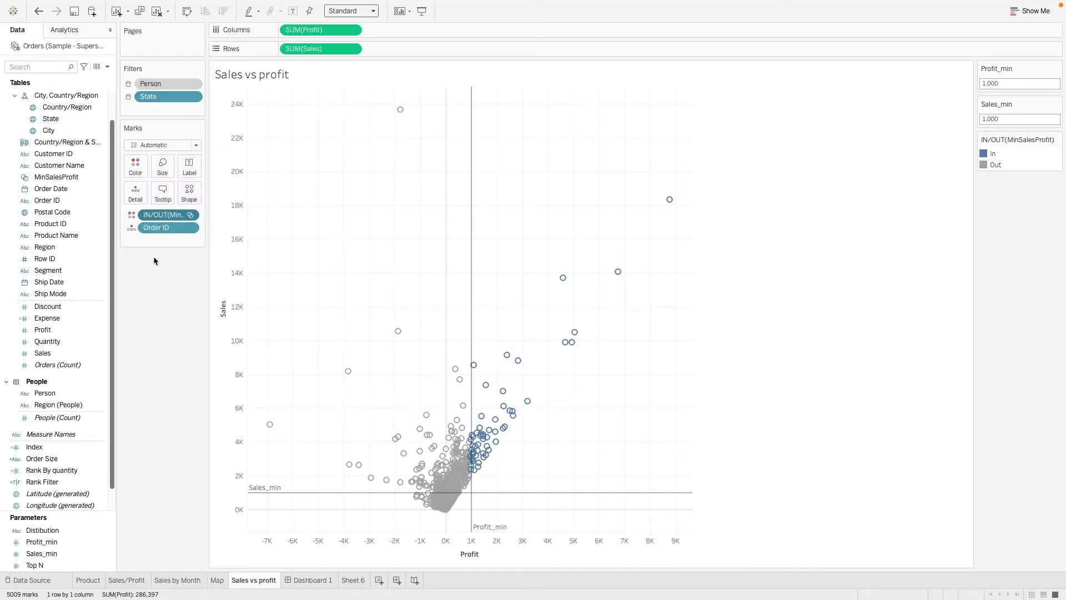
# - Remove the In/Out set colouring from the scatter marks
pyautogui.rightClick(160, 215)
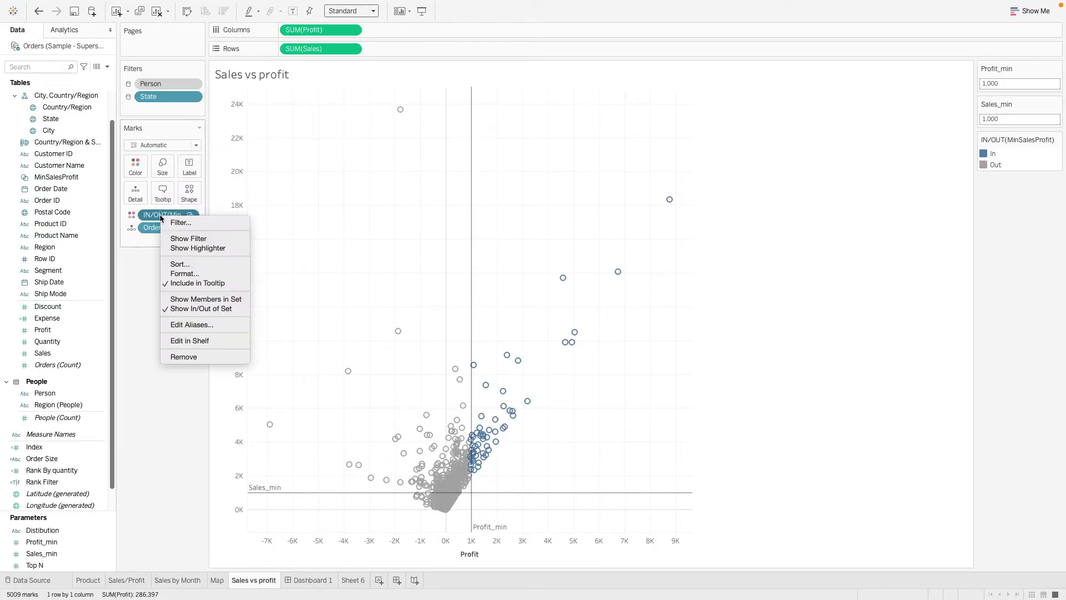
pyautogui.click(160, 216)
pyautogui.rightClick(171, 211)
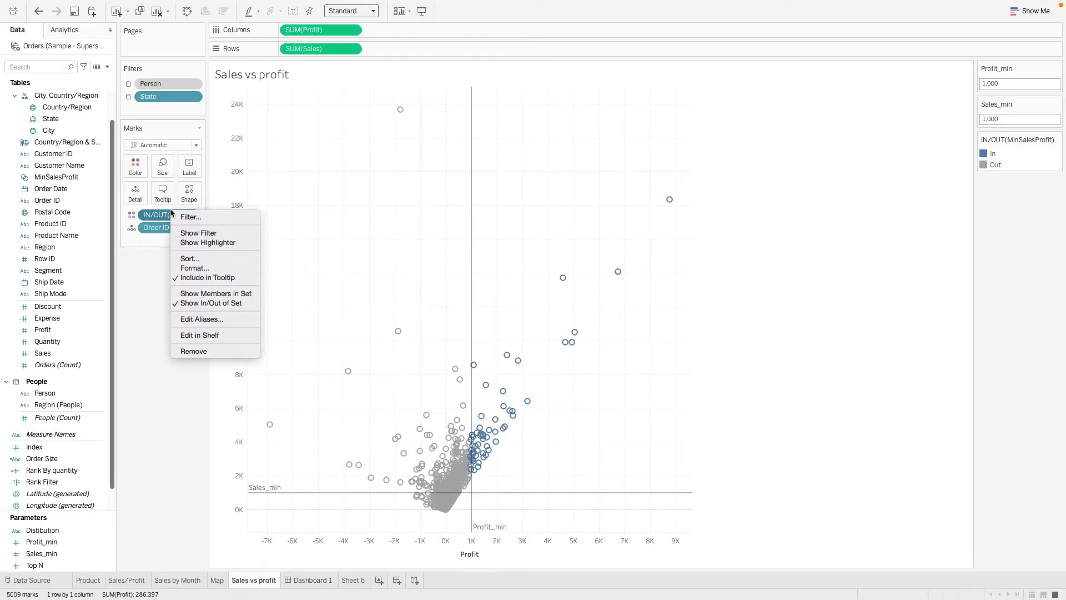
pyautogui.click(201, 351)
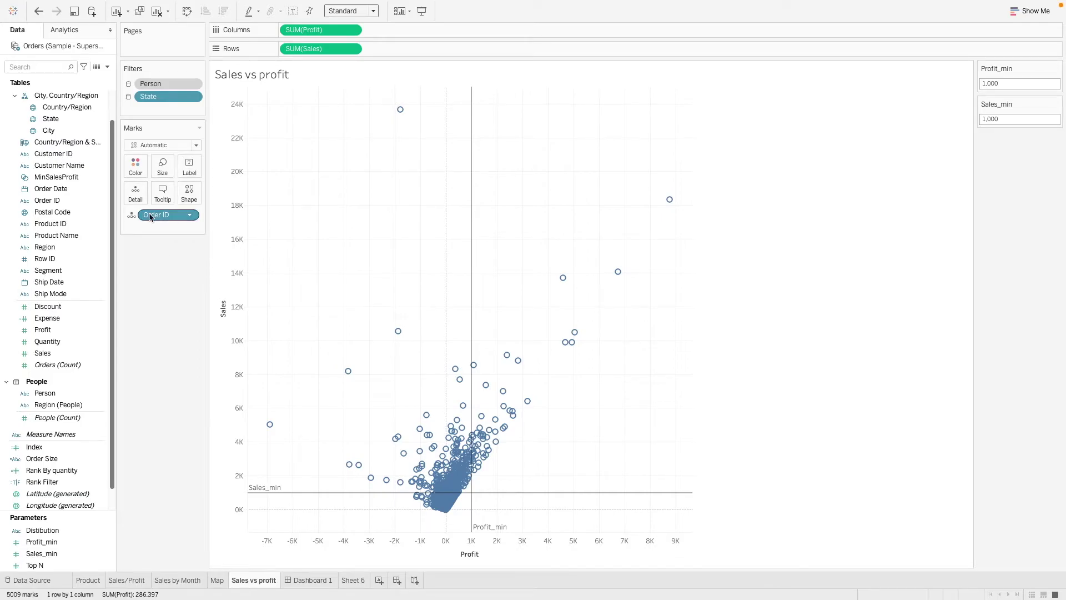
# - Start creating a new set on the Order ID field
pyautogui.click(45, 201)
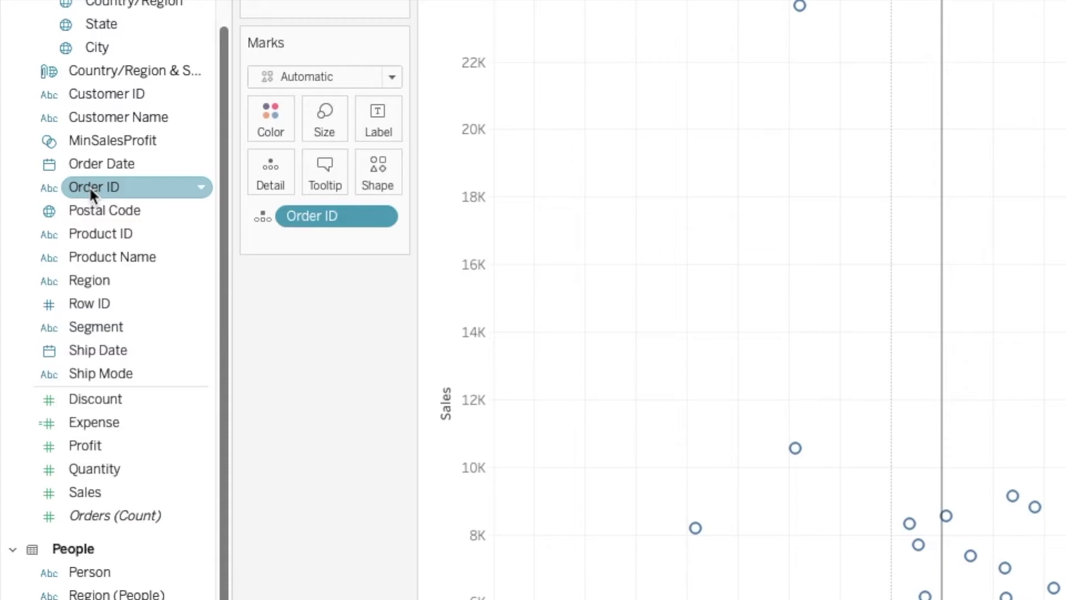
pyautogui.rightClick(90, 188)
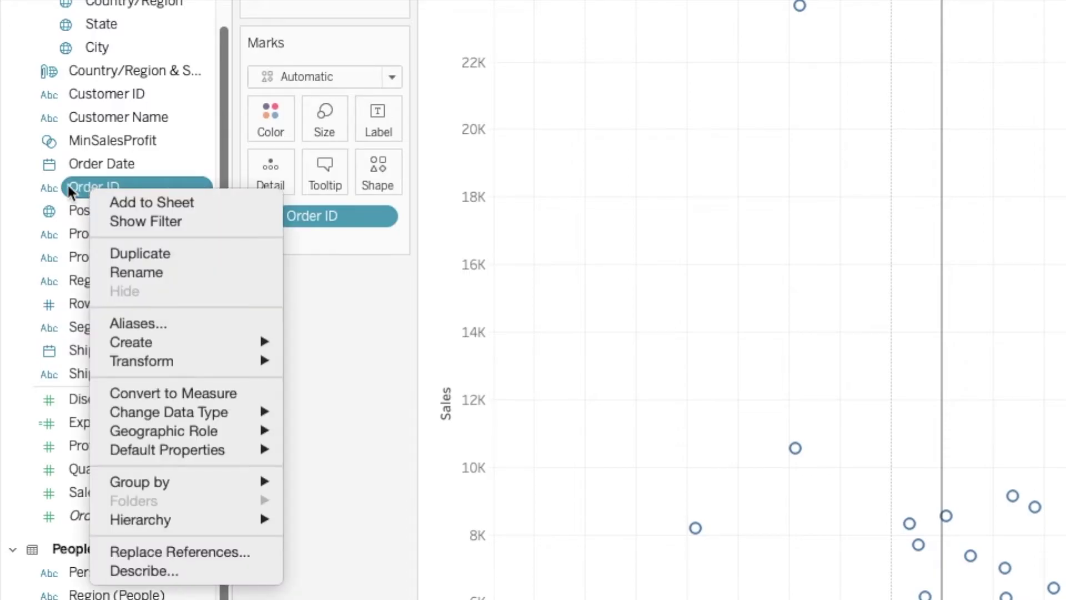
pyautogui.click(88, 186)
pyautogui.rightClick(96, 190)
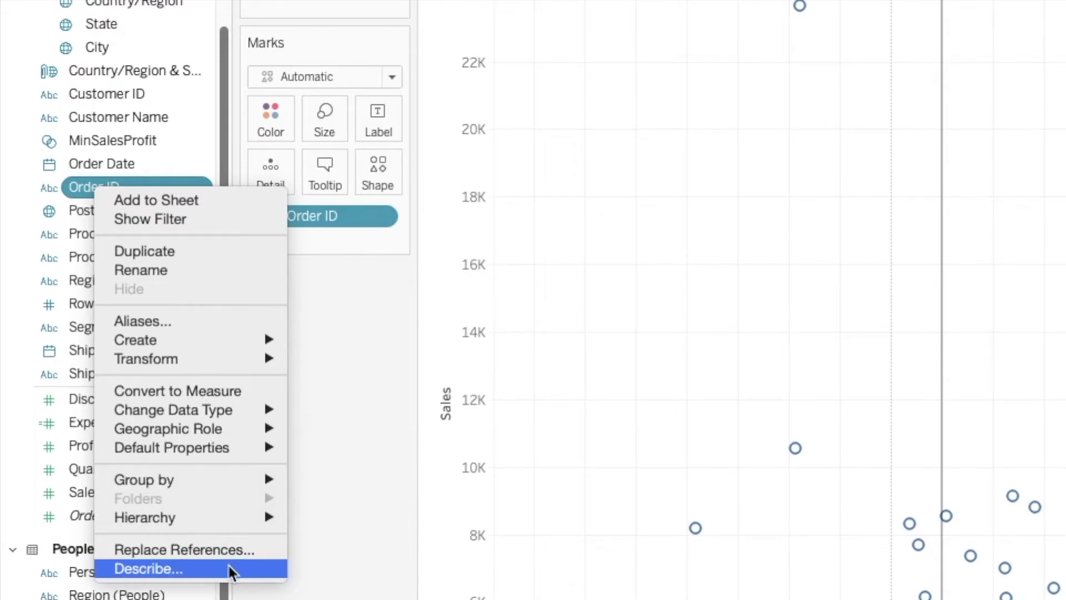
pyautogui.moveTo(221, 341)
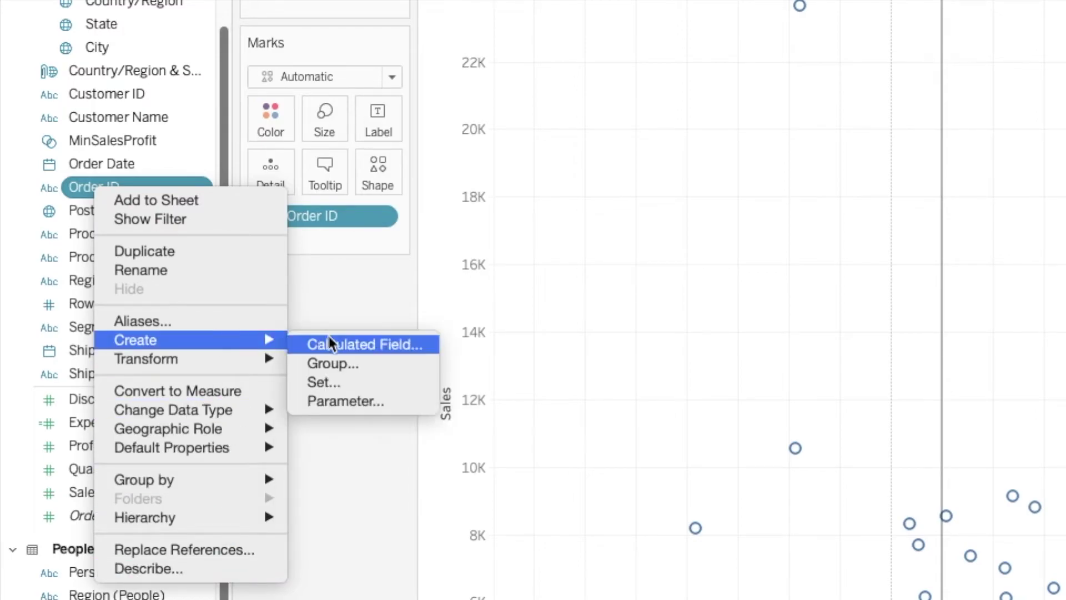
pyautogui.click(340, 383)
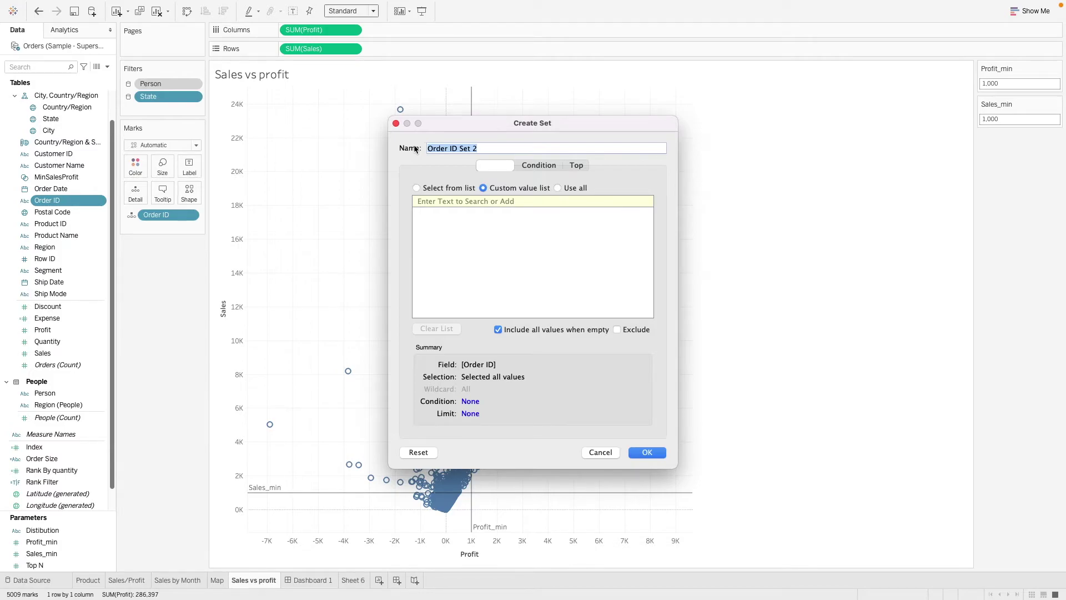
# - Name the set 'MinProfitSet' and give it a field condition of Profit at least 1000
pyautogui.write('MinProfitSet')
pyautogui.click(543, 166)
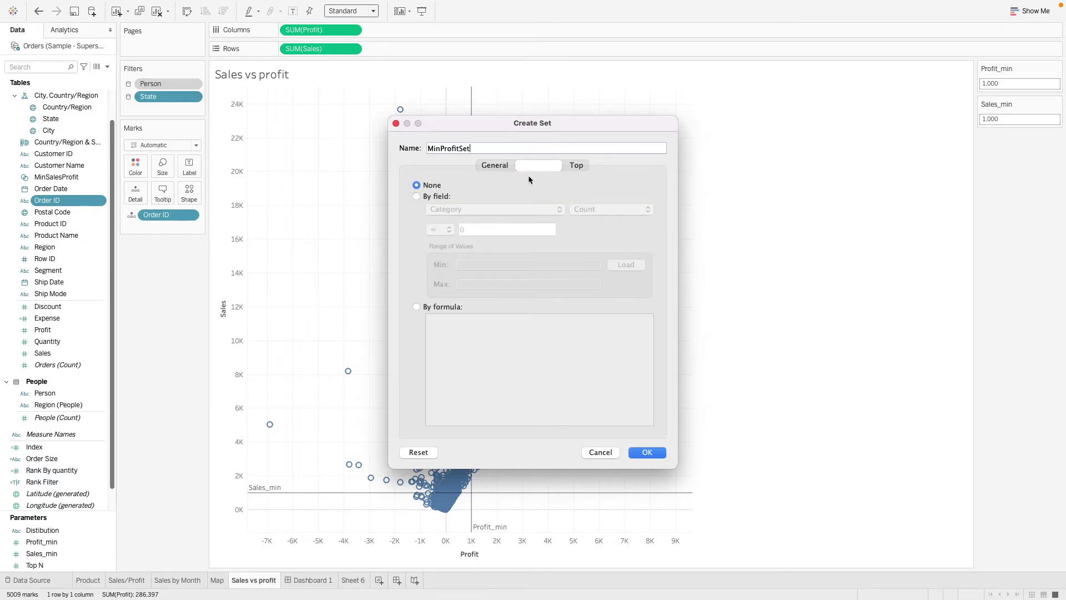
pyautogui.click(432, 197)
pyautogui.click(469, 209)
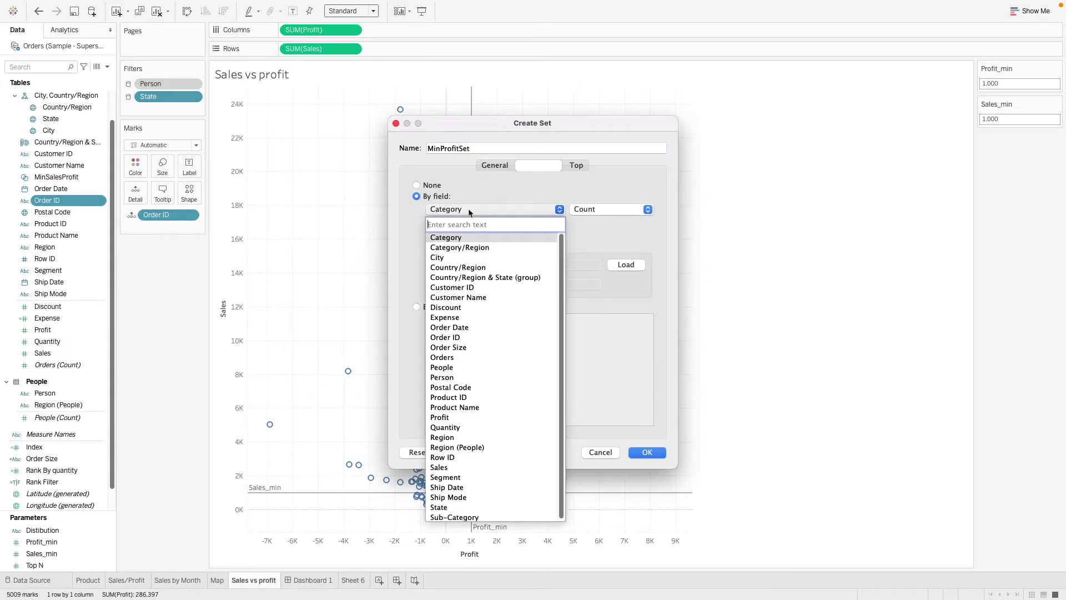
pyautogui.click(461, 417)
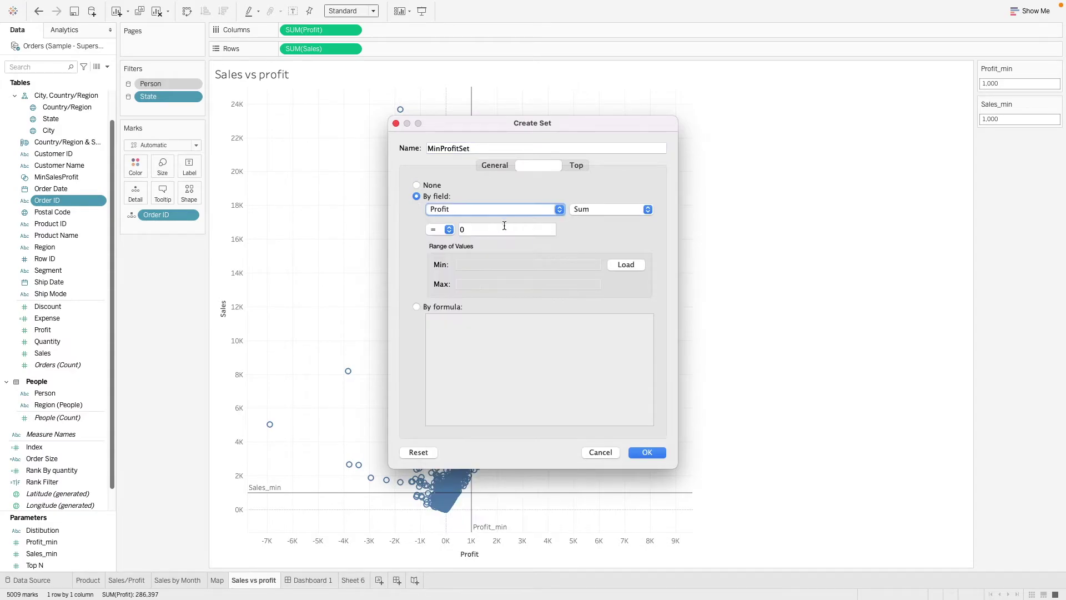
pyautogui.click(450, 232)
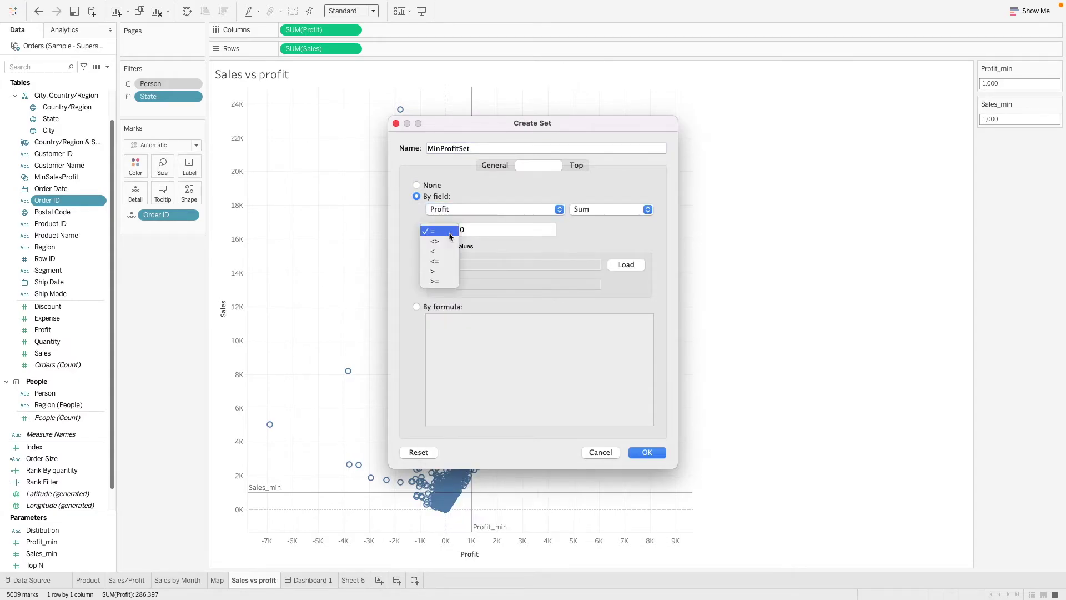
pyautogui.click(448, 281)
pyautogui.click(479, 229)
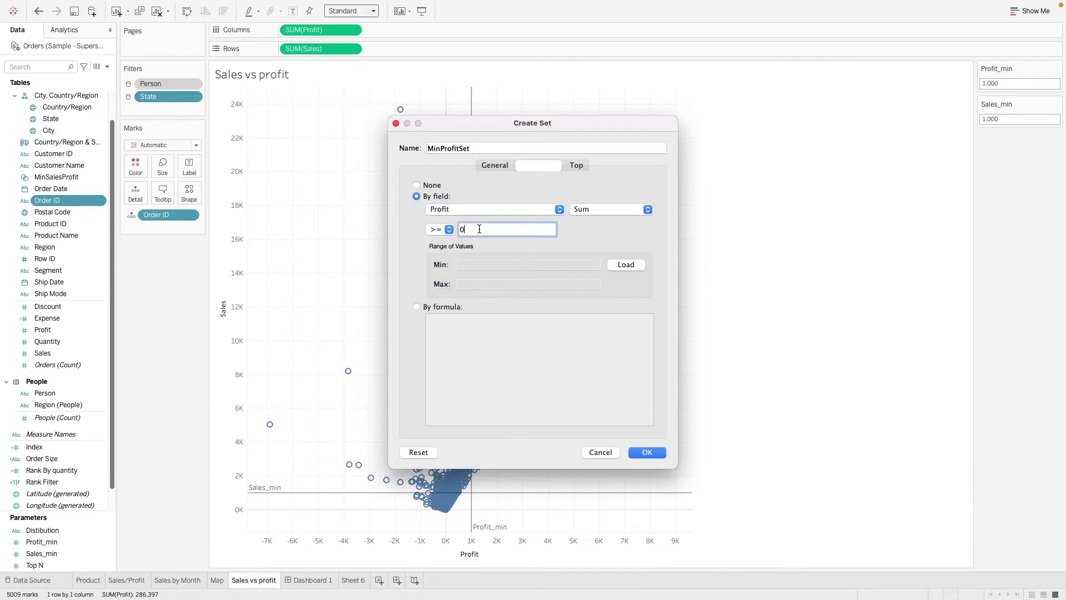
pyautogui.write('1000')
pyautogui.doubleClick(496, 232)
# - Replace the condition with the formula sum([Profit])>=[Profit_min] and create the set
pyautogui.click(426, 309)
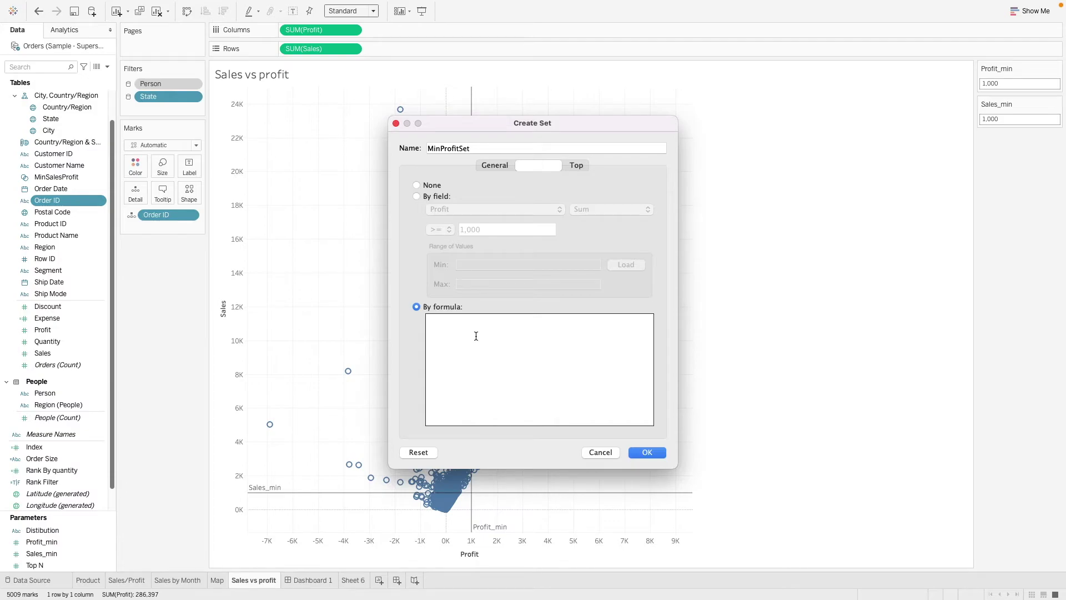
pyautogui.write('sum(')
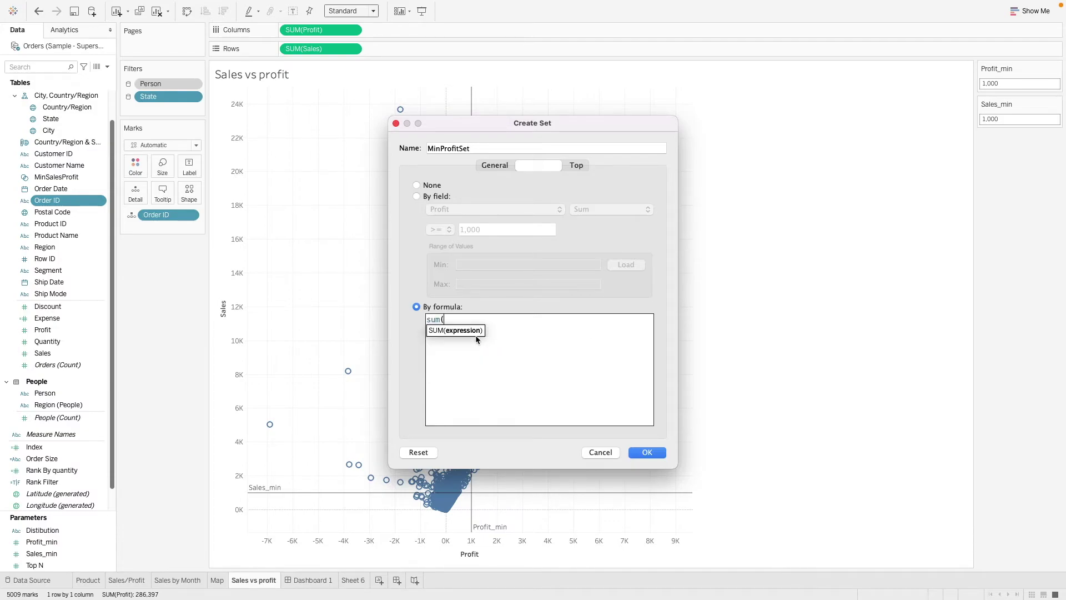
pyautogui.write('profi')
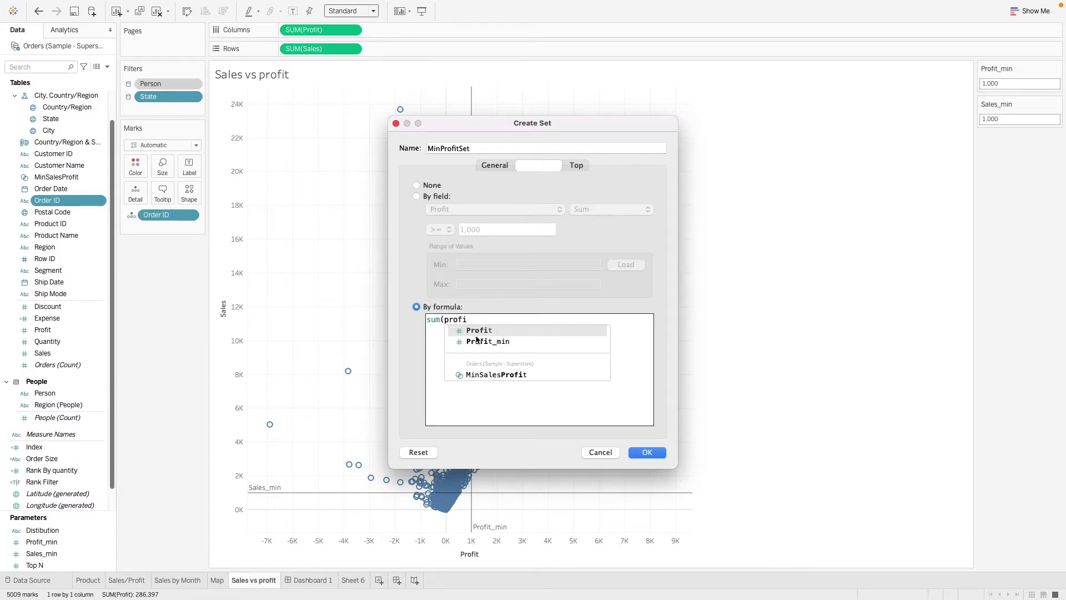
pyautogui.press('Return')
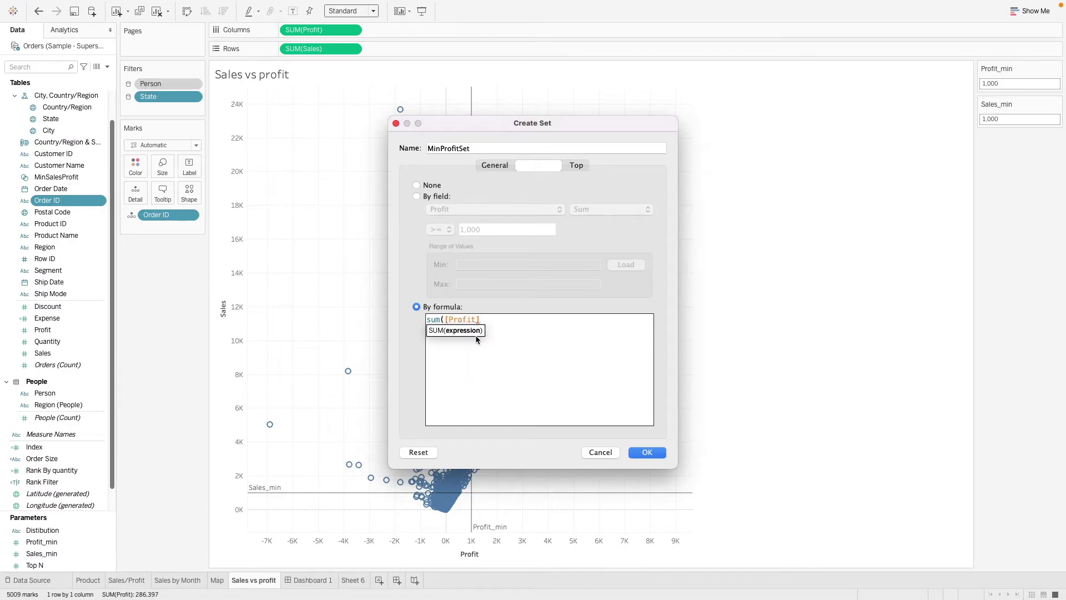
pyautogui.write(')>=')
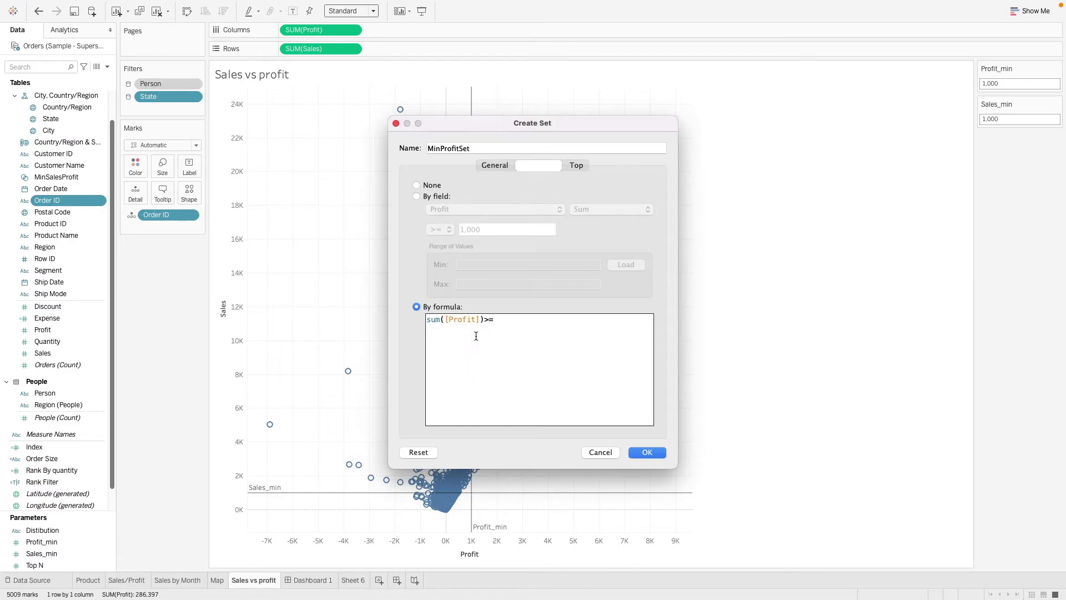
pyautogui.write('pro')
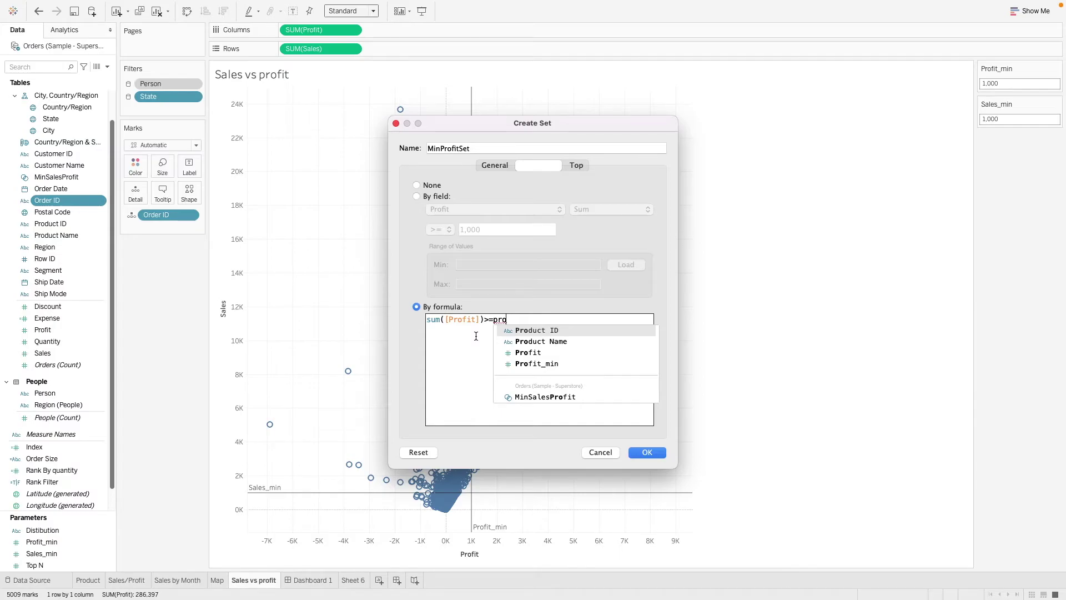
pyautogui.press('Down')
pyautogui.press('Down')
pyautogui.press('Down')
pyautogui.press('Return')
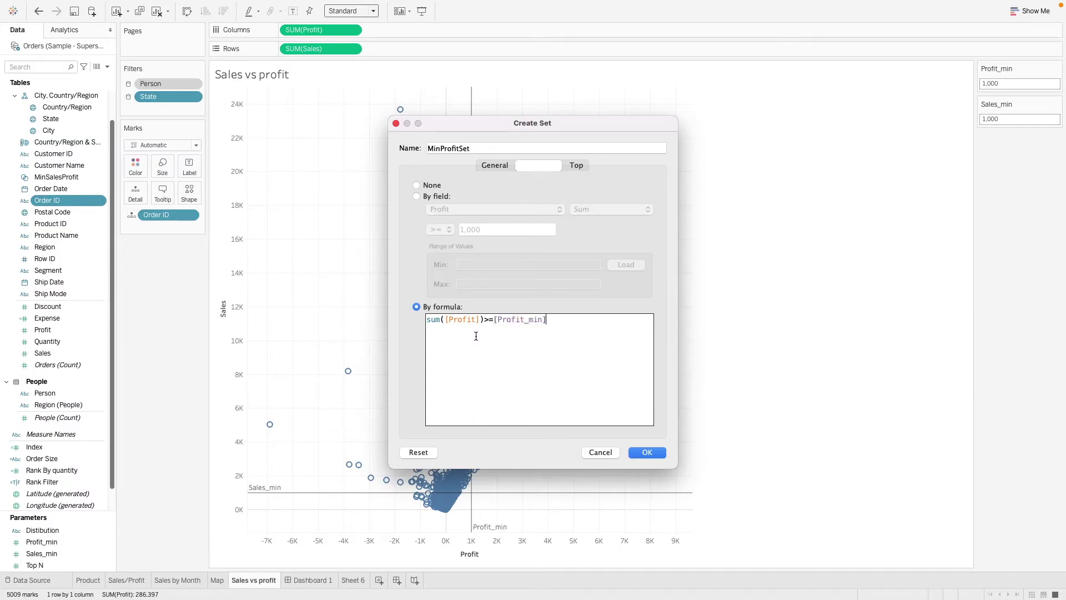
pyautogui.click(647, 453)
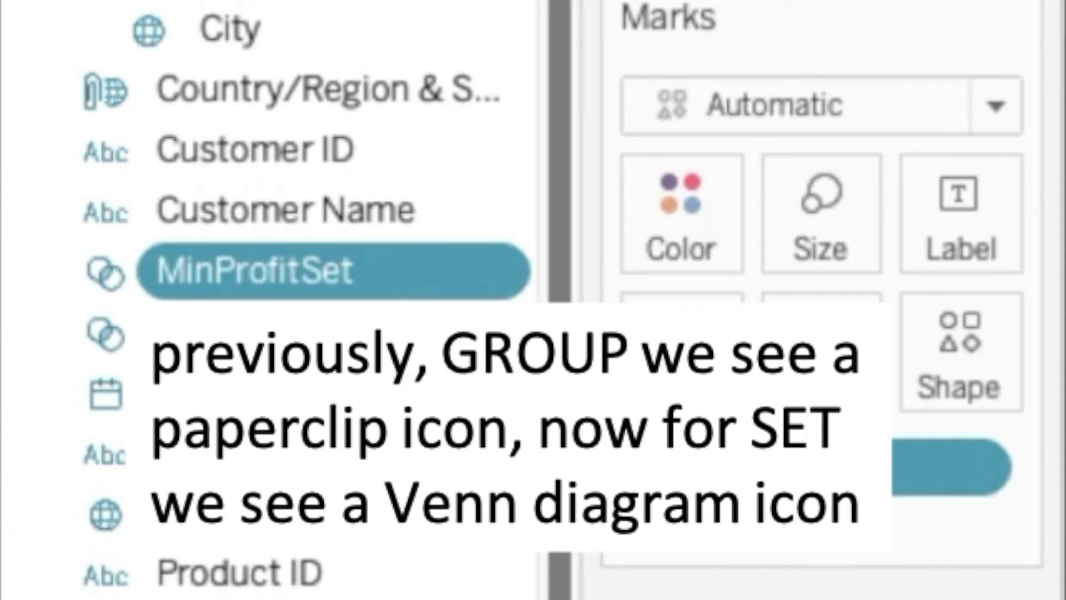
# - Start a new set from the Order ID field through its Create menu
pyautogui.click(467, 471)
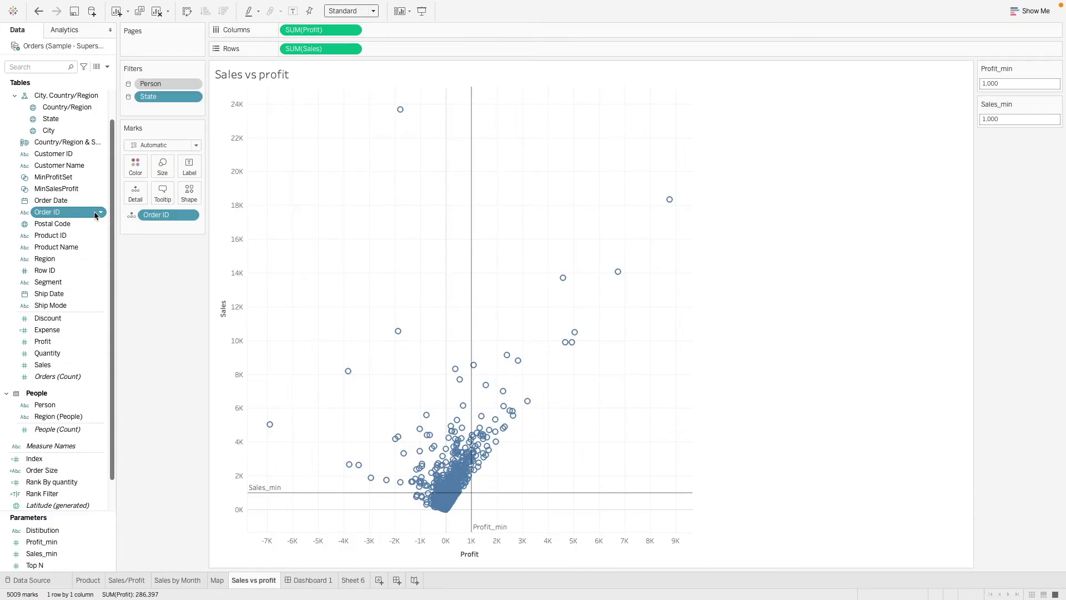
pyautogui.click(98, 213)
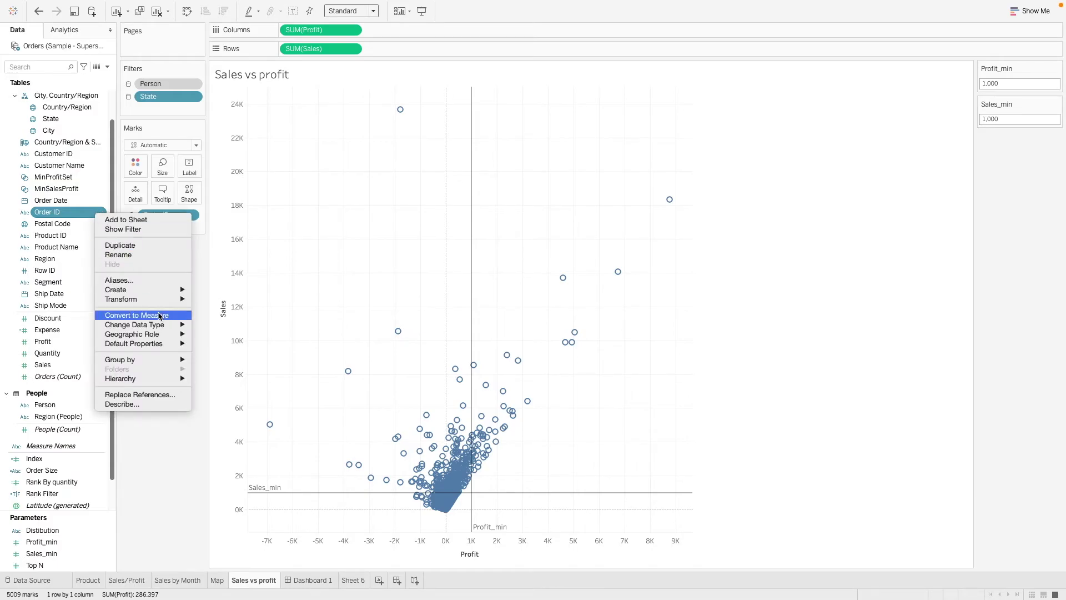
pyautogui.moveTo(172, 291)
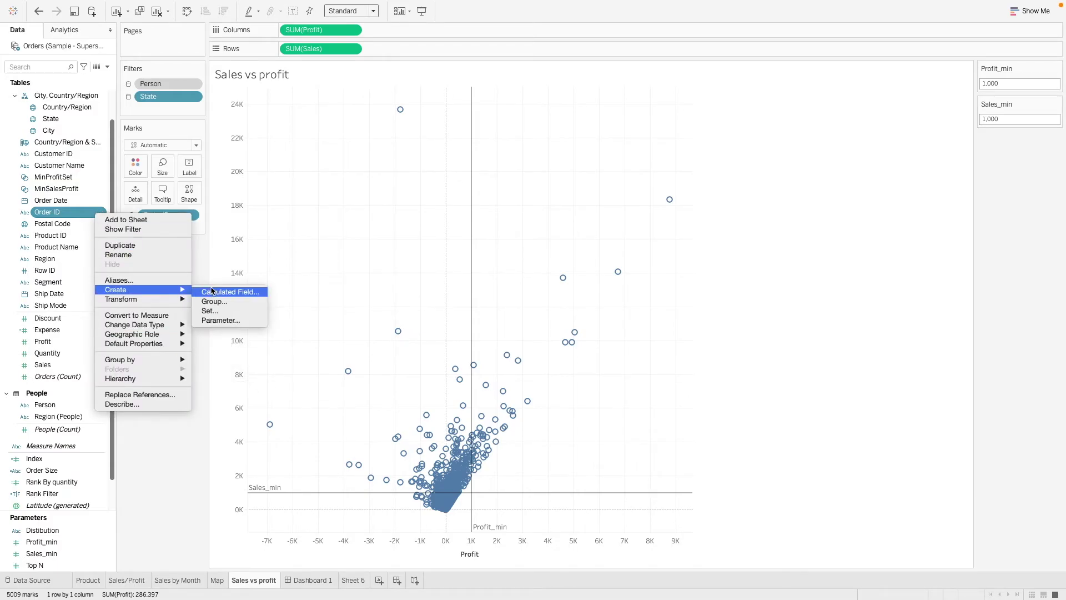
pyautogui.click(213, 312)
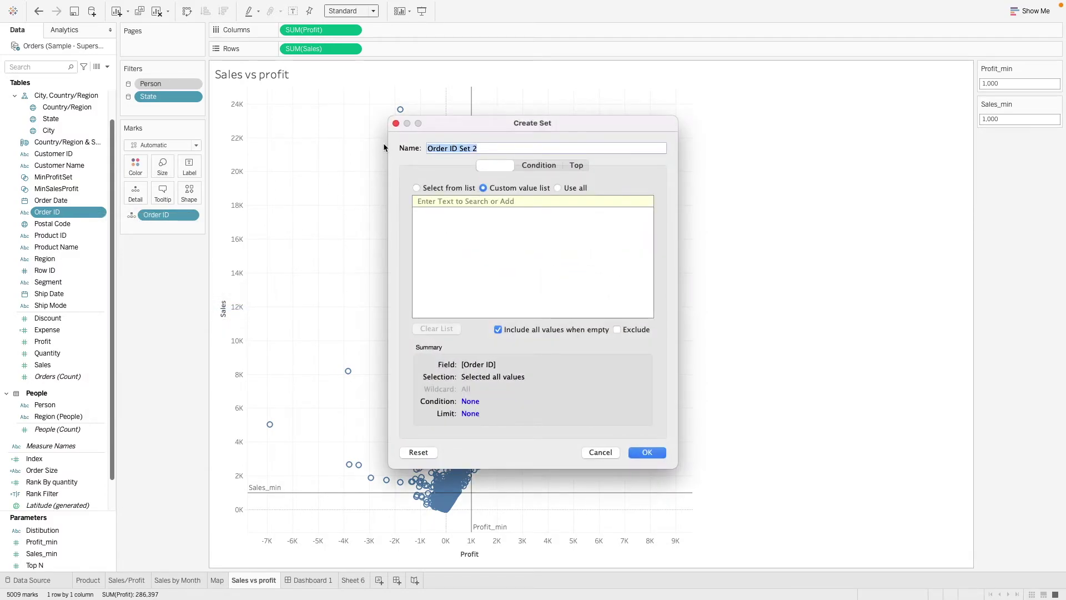
# - Name the new Order ID set MinSalesSet
pyautogui.write('MinSaless')
pyautogui.press('BackSpace')
pyautogui.write('Sew')
pyautogui.press('BackSpace')
pyautogui.write('t')
# - Define the set by the condition formula sum([Sales])>=[Sales_min] and create it
pyautogui.click(539, 166)
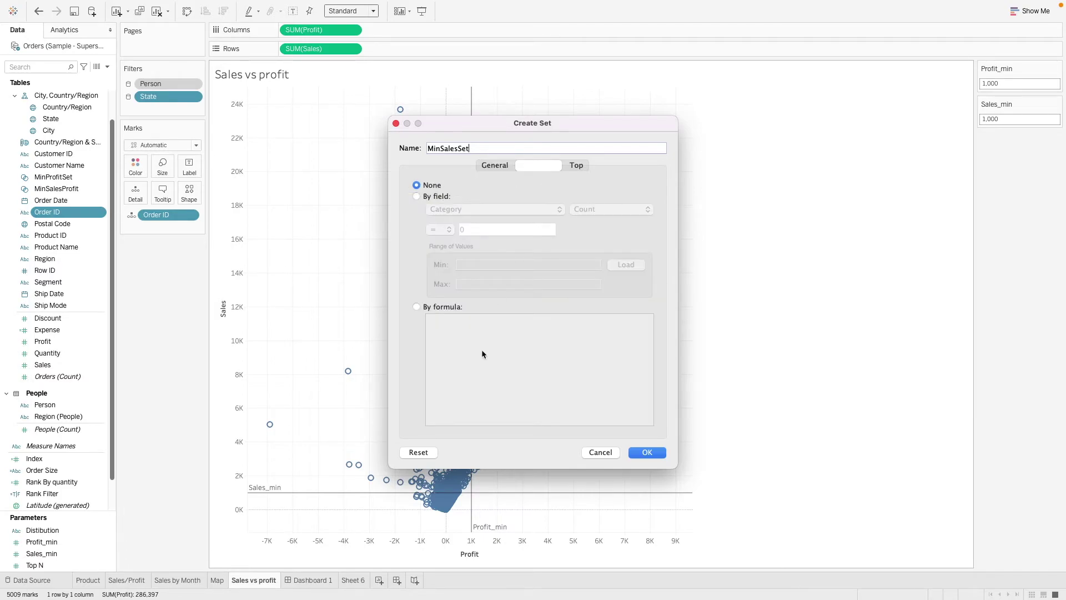
pyautogui.click(448, 309)
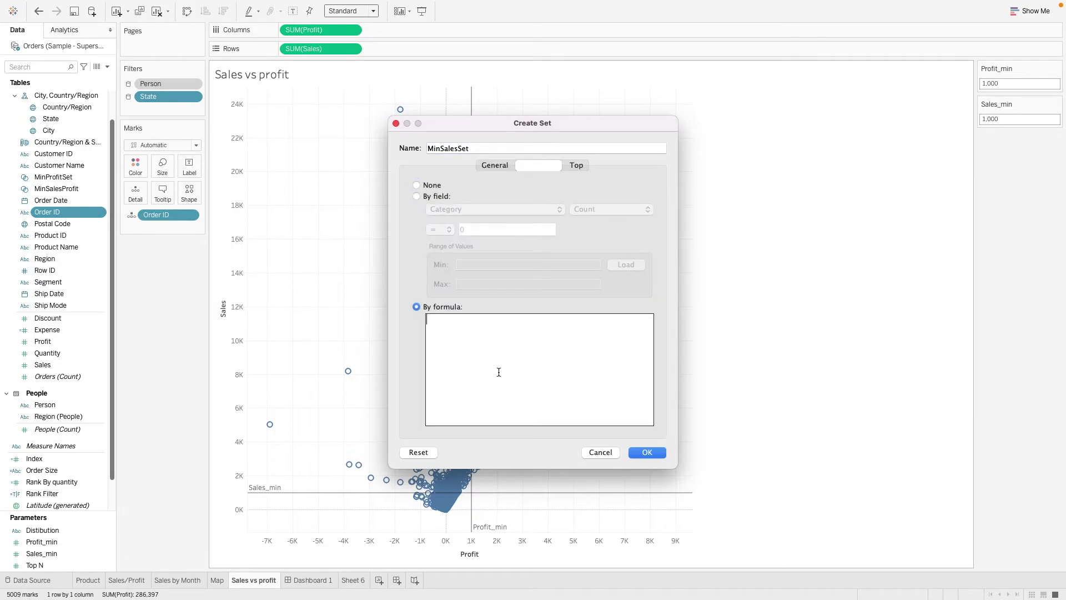
pyautogui.write('sum(sa')
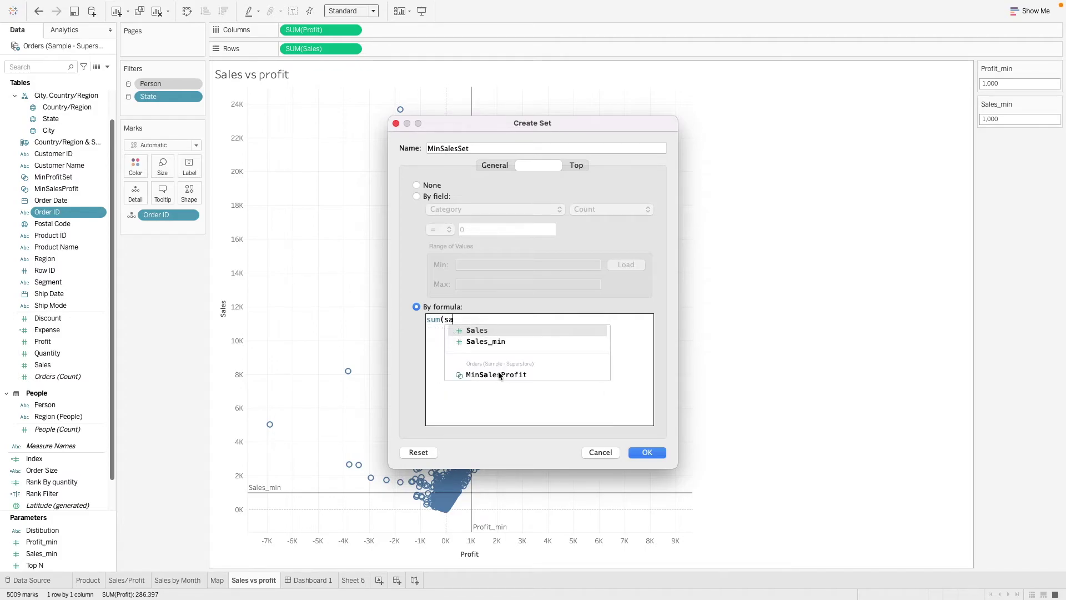
pyautogui.press('Return')
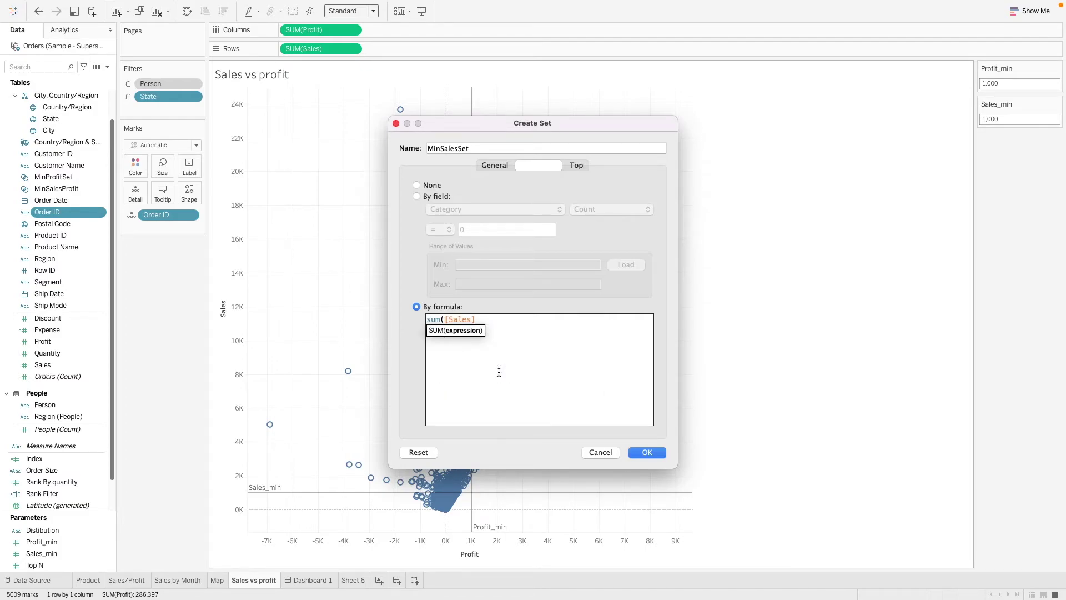
pyautogui.write(')>=')
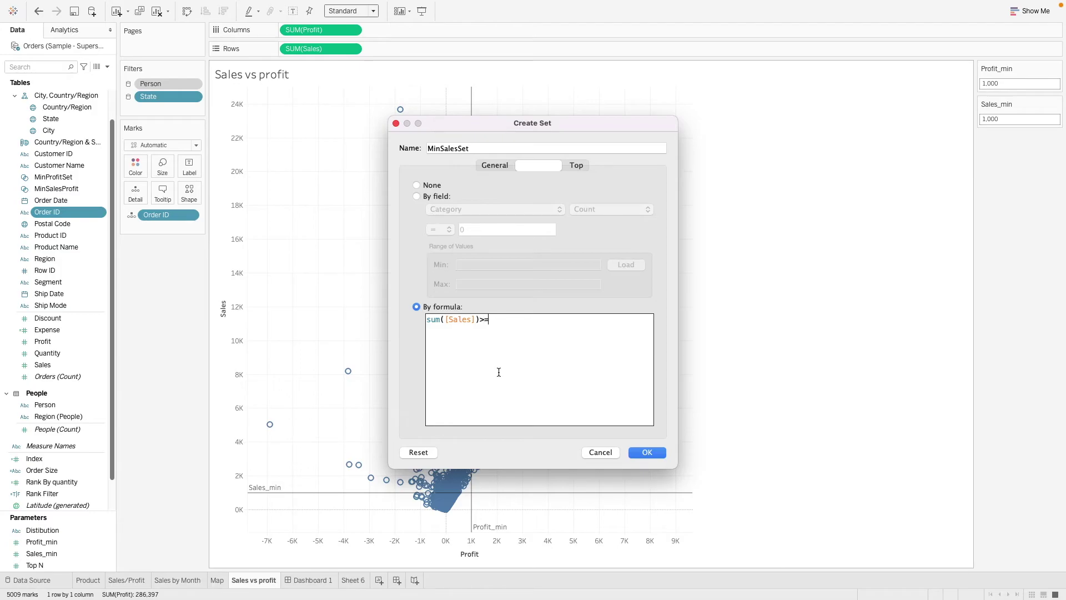
pyautogui.write('sa')
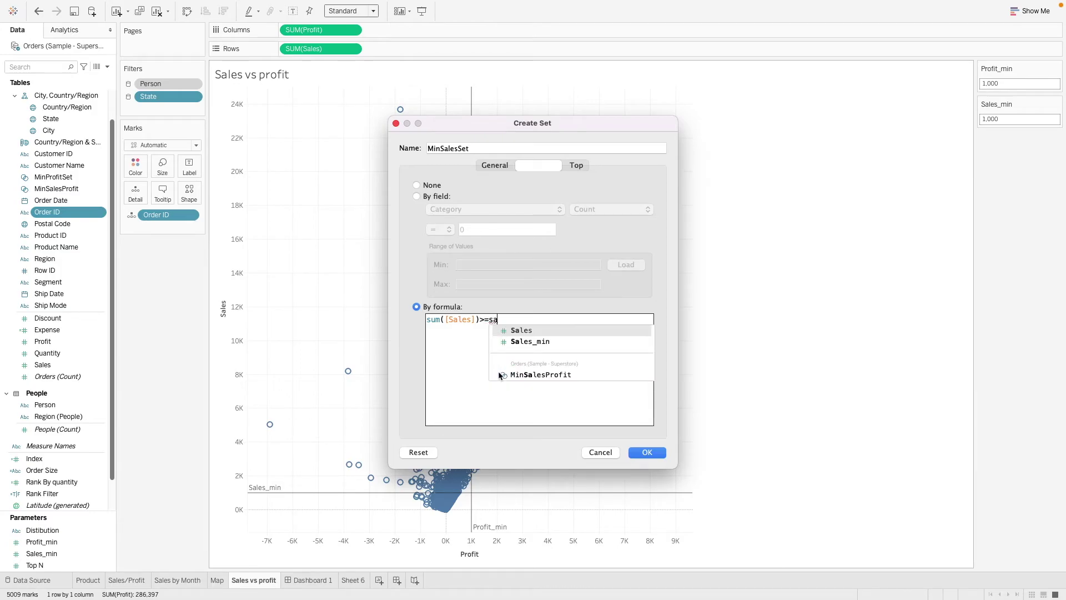
pyautogui.press('Down')
pyautogui.press('Return')
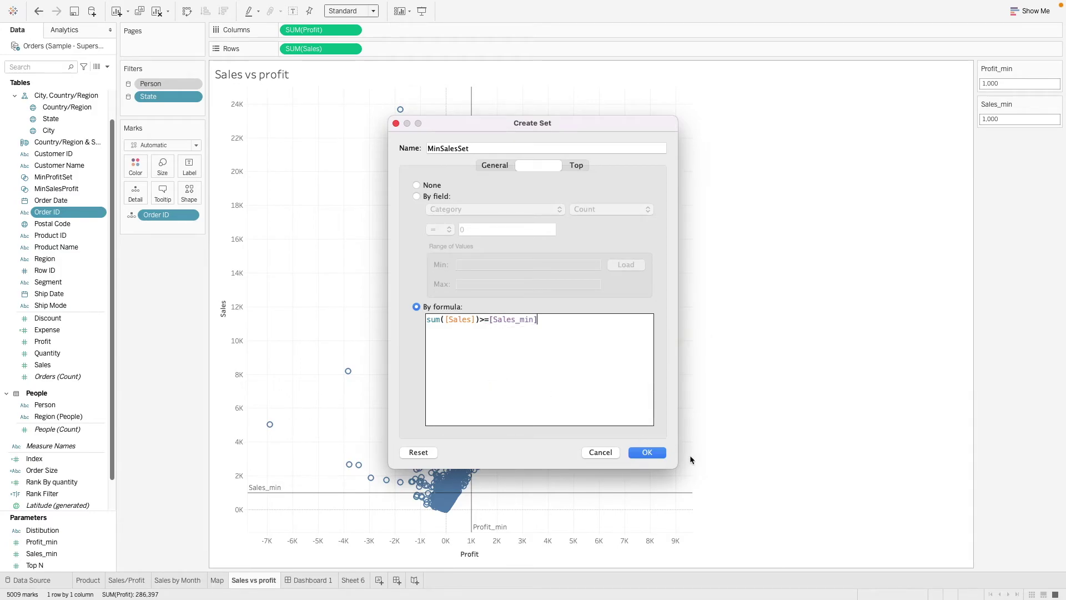
pyautogui.click(661, 451)
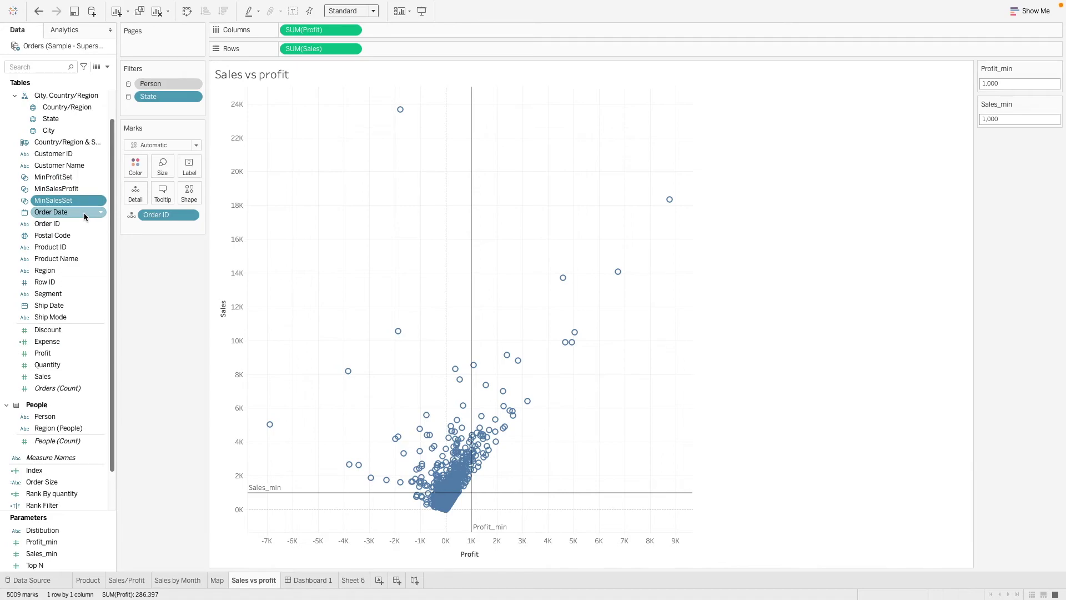
# - Combine MinProfitSet and MinSalesSet as shared members into a set named MinSalesProfit_dynamicset
pyautogui.keyDown('ctrl'); pyautogui.click(78, 179); pyautogui.keyUp('ctrl')
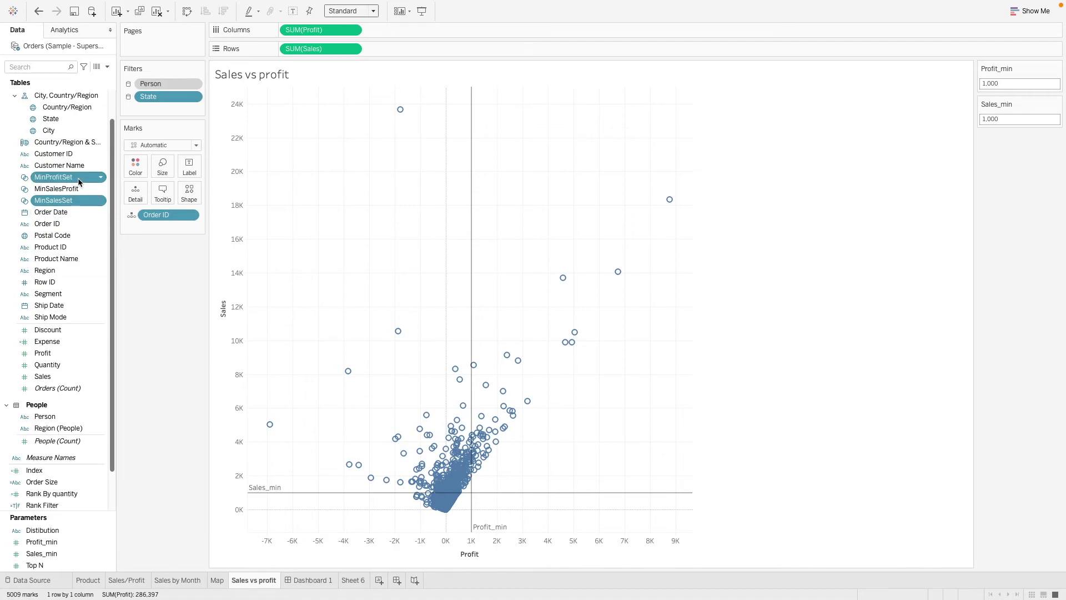
pyautogui.rightClick(79, 181)
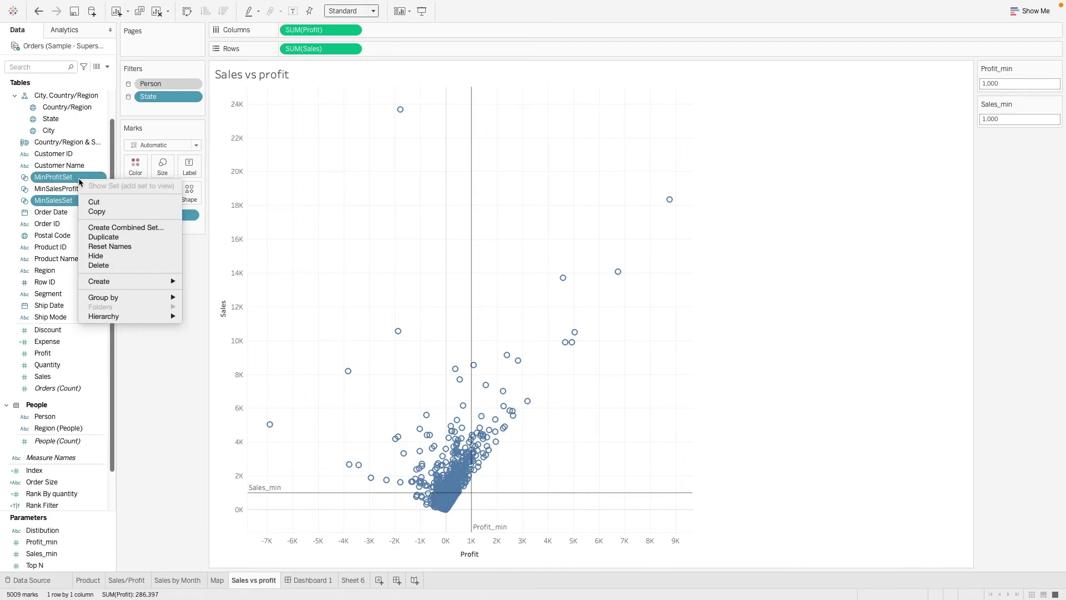
pyautogui.click(127, 227)
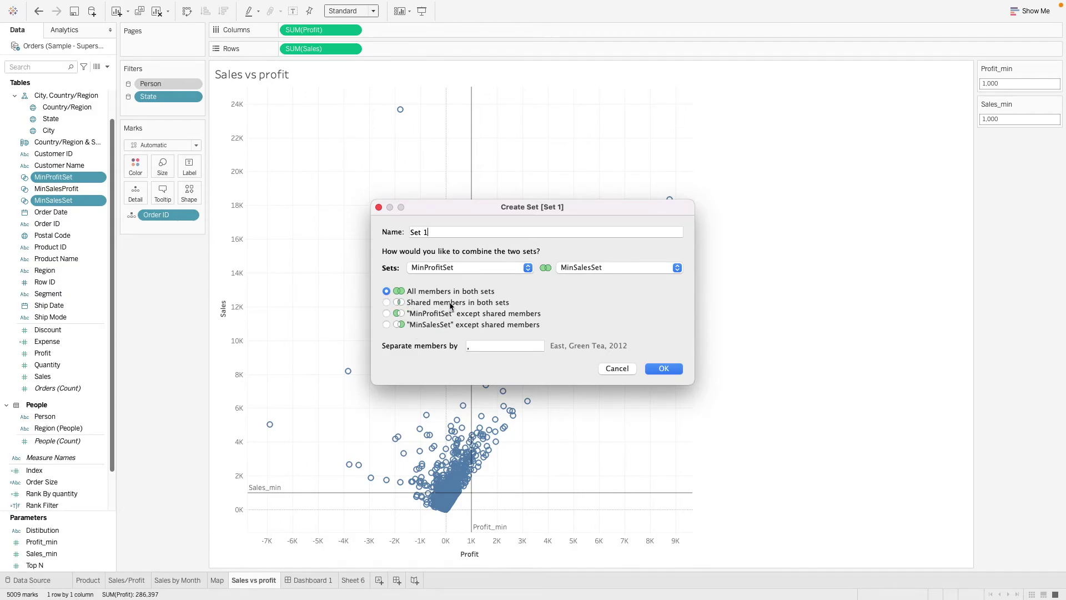
pyautogui.click(387, 302)
pyautogui.moveTo(443, 231); pyautogui.dragTo(346, 232)
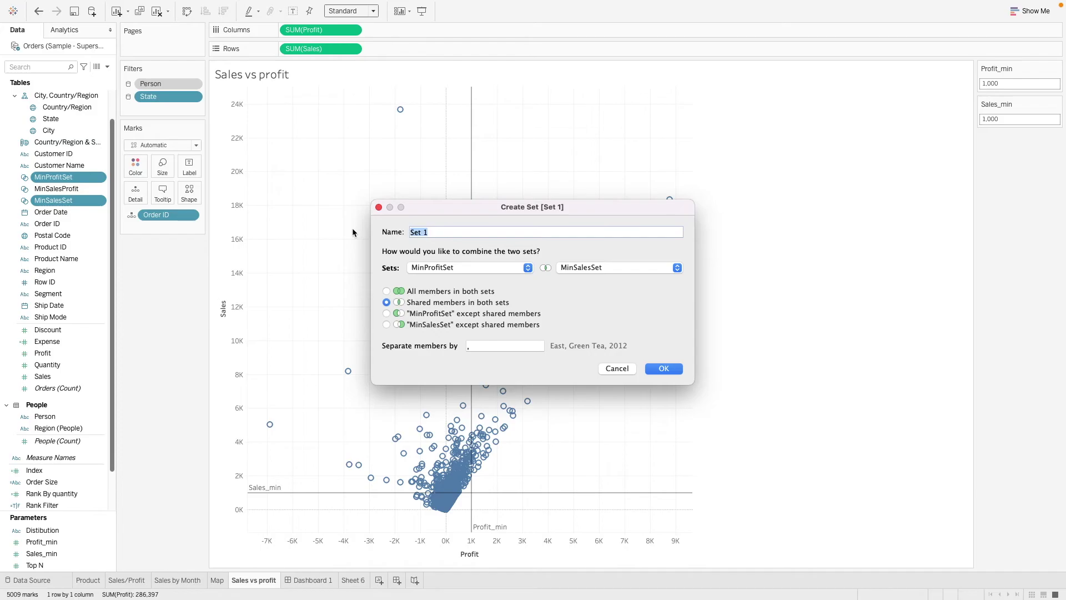
pyautogui.write('MinSalesProfit_dynamicse')
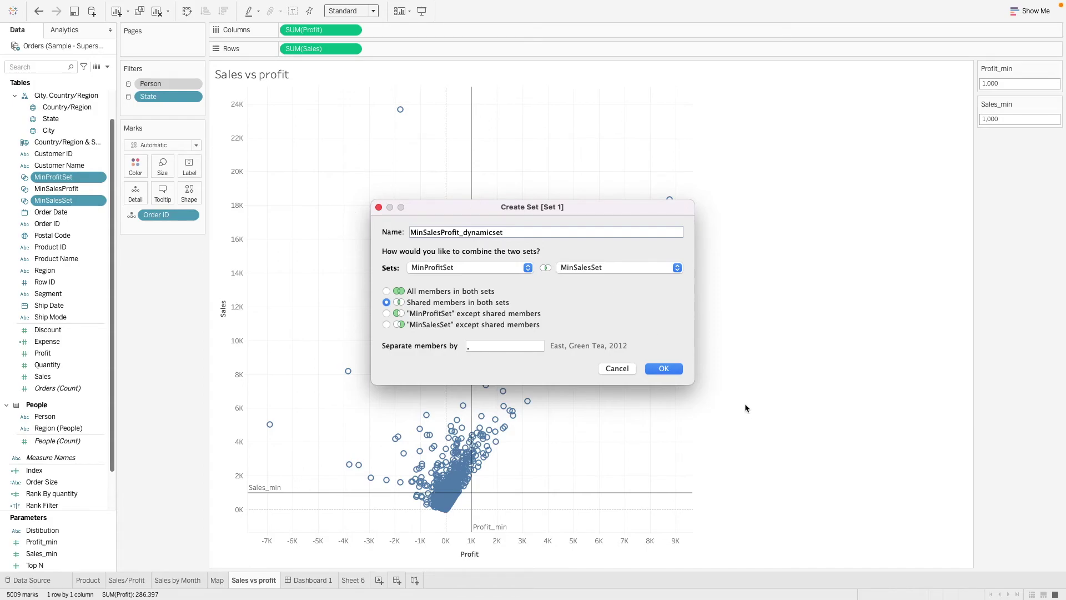
pyautogui.click(676, 368)
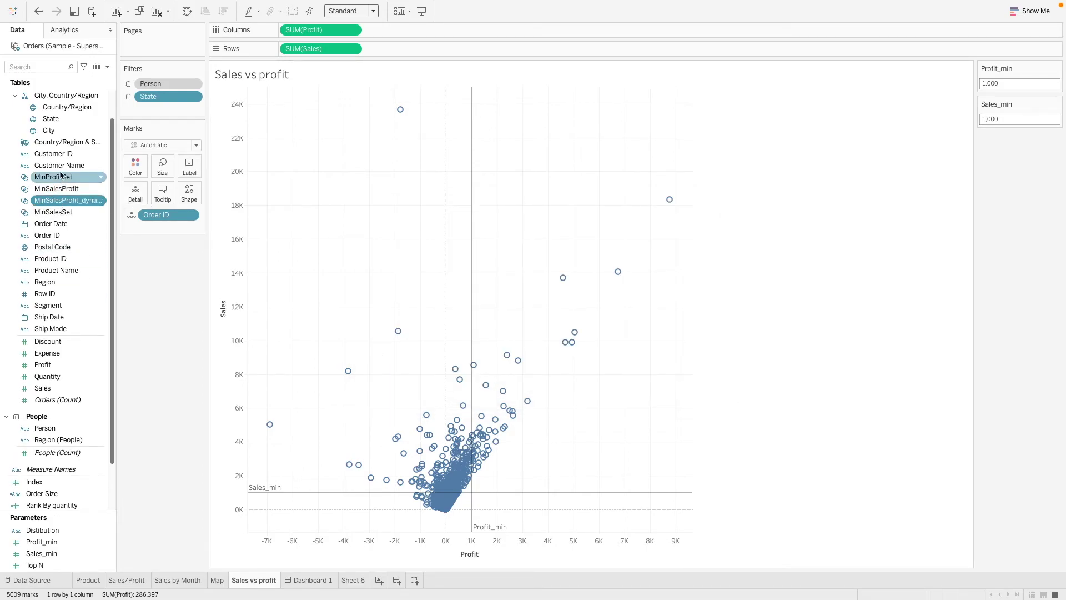
# - Put the MinSalesProfit_dynamicset set on Color in the Marks card
pyautogui.click(58, 192)
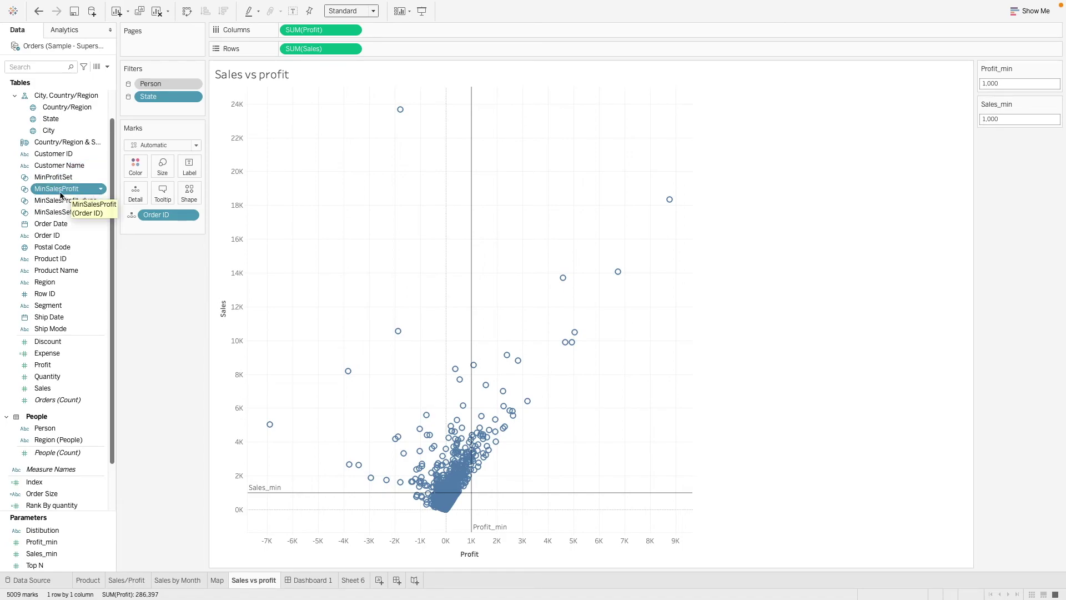
pyautogui.moveTo(57, 192); pyautogui.dragTo(131, 172)
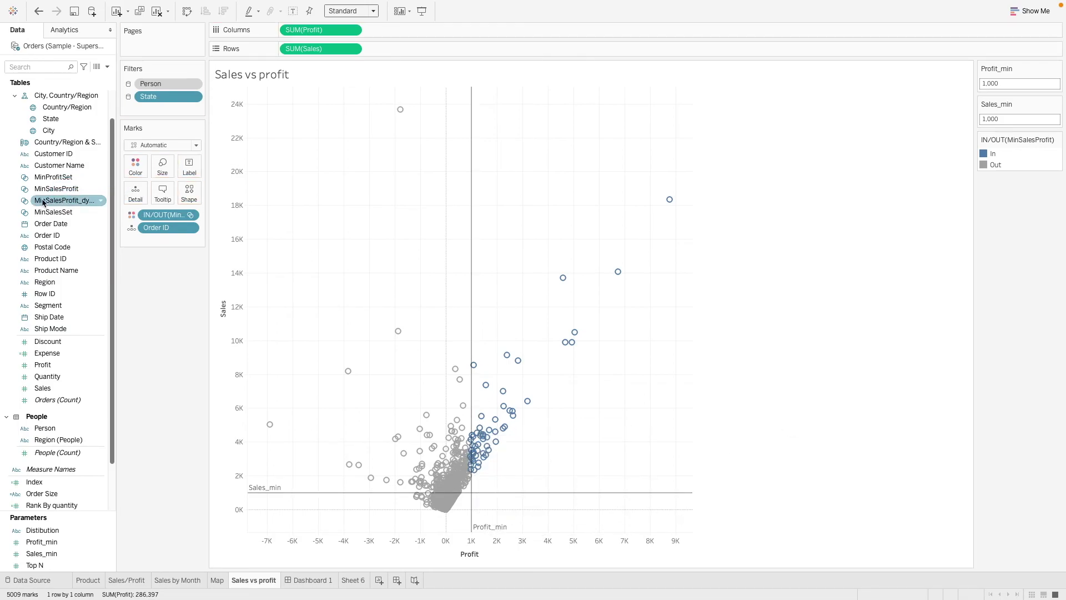
pyautogui.moveTo(53, 200); pyautogui.dragTo(139, 170)
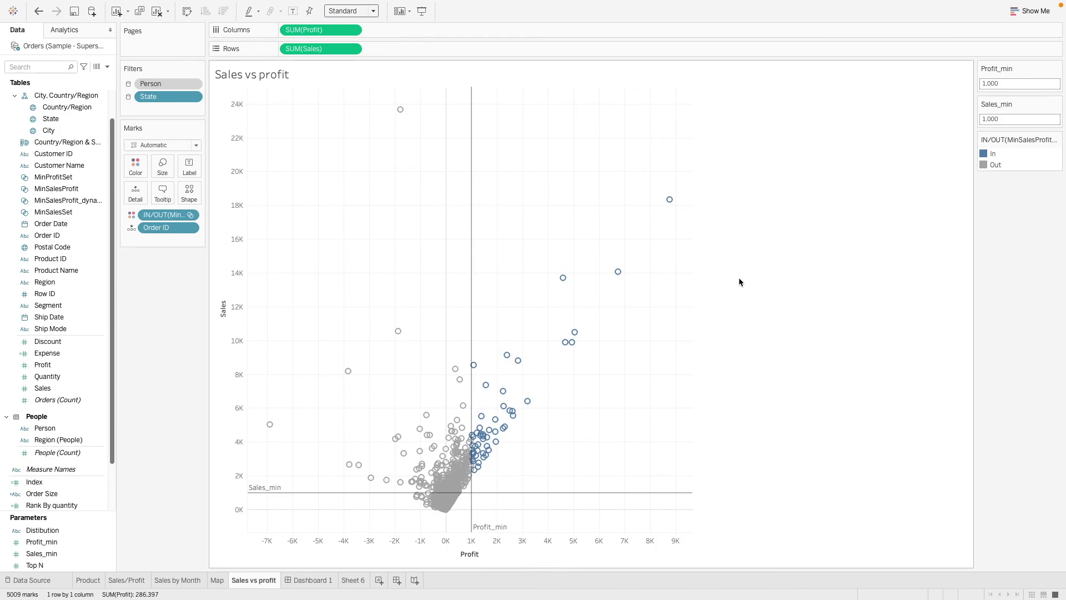
# - Change the Profit_min parameter value to 500, then to 100
pyautogui.click(1020, 87)
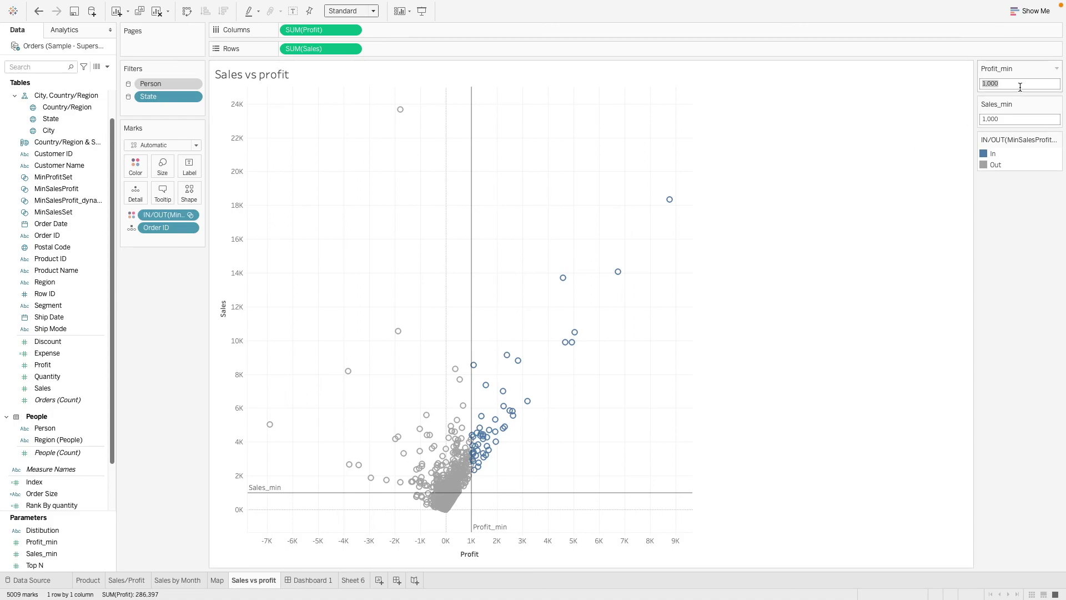
pyautogui.write('500')
pyautogui.press('Return')
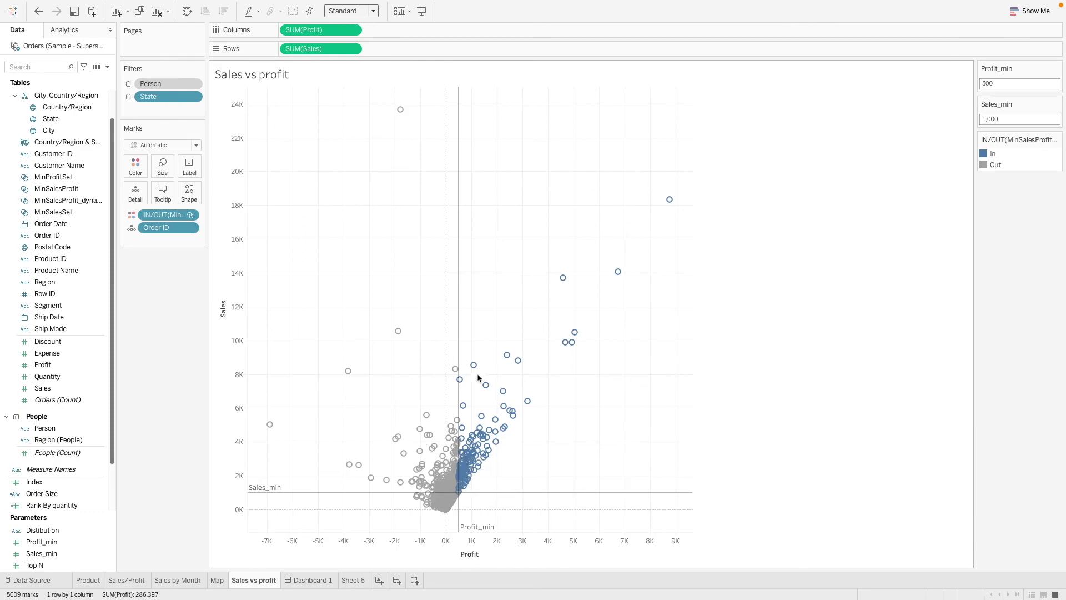
pyautogui.click(1010, 85)
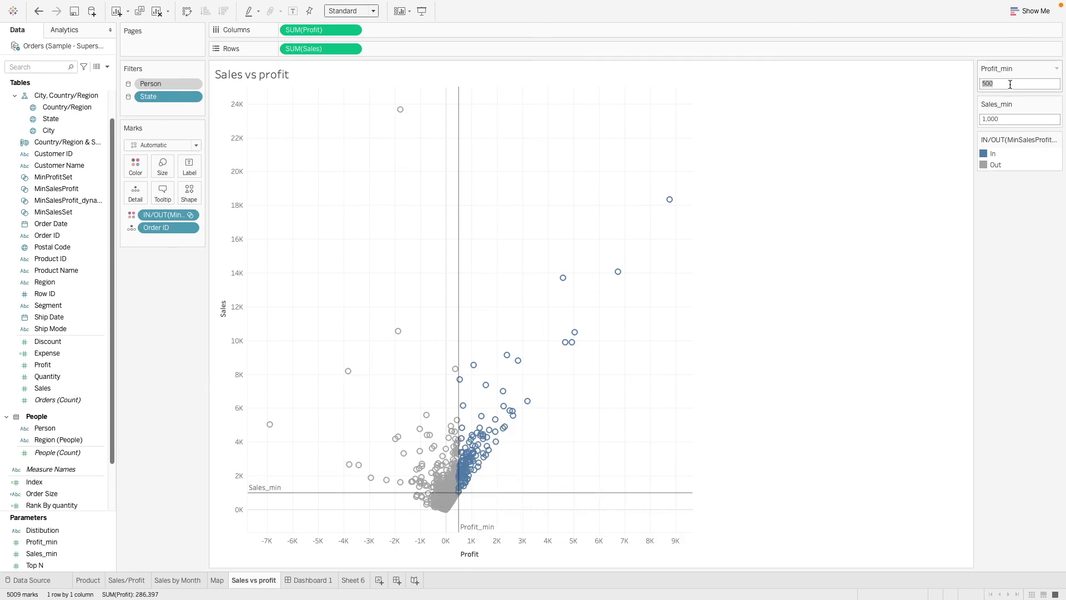
pyautogui.write('100')
pyautogui.press('Return')
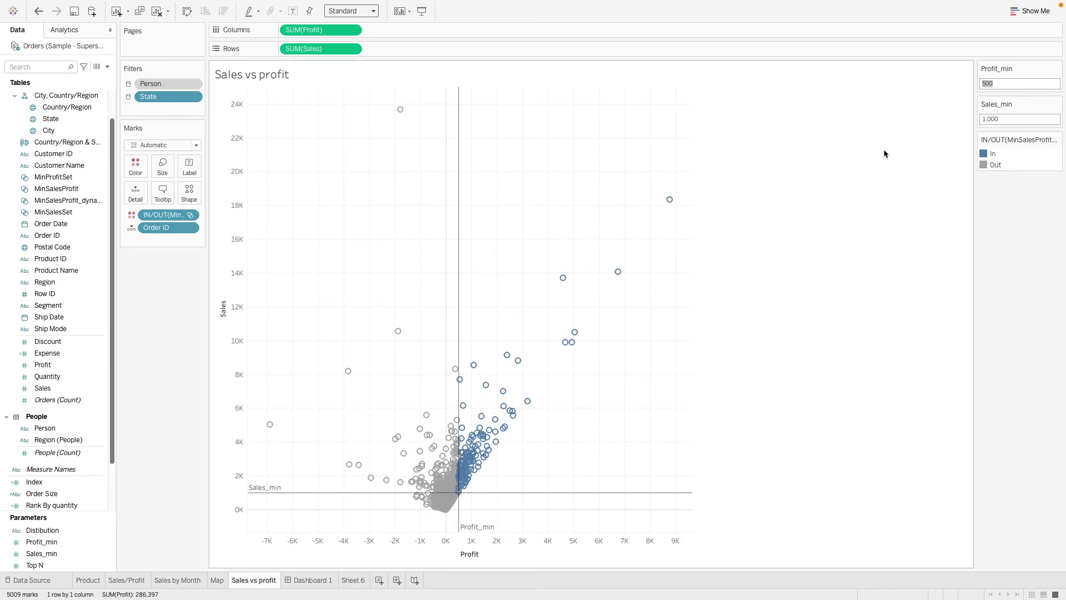